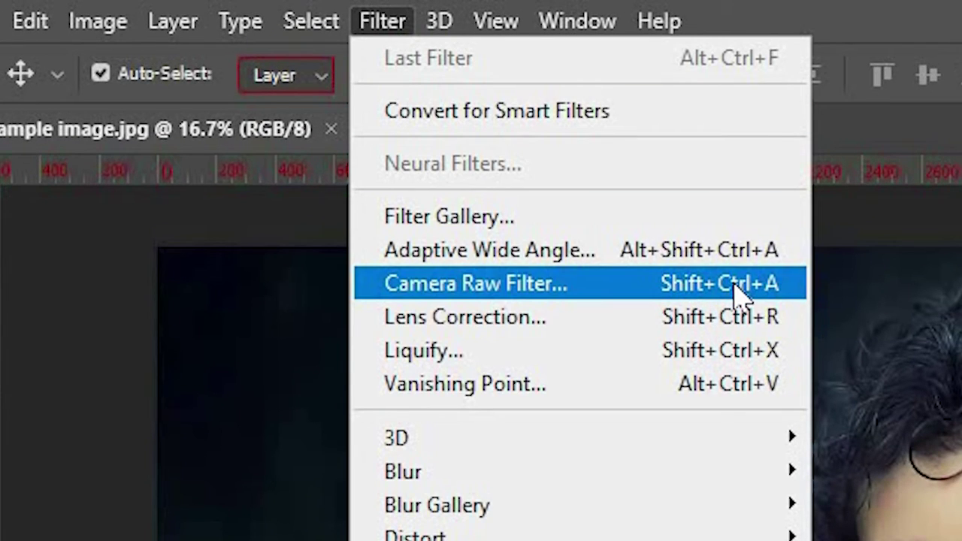
- Open the image in the Camera Raw filter and set the Greens luminance to -98 in the Color Mixer
click(737, 285)
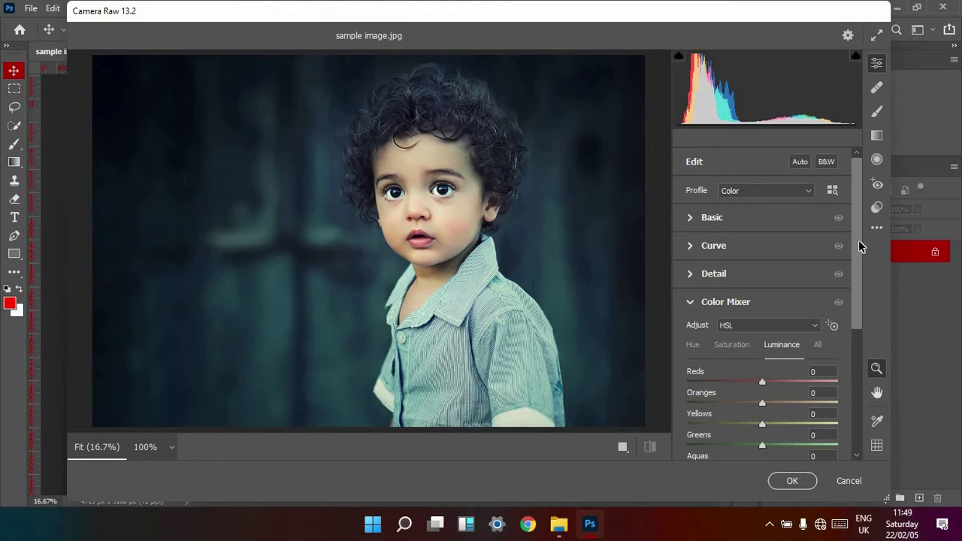
drag(860, 246, 856, 318)
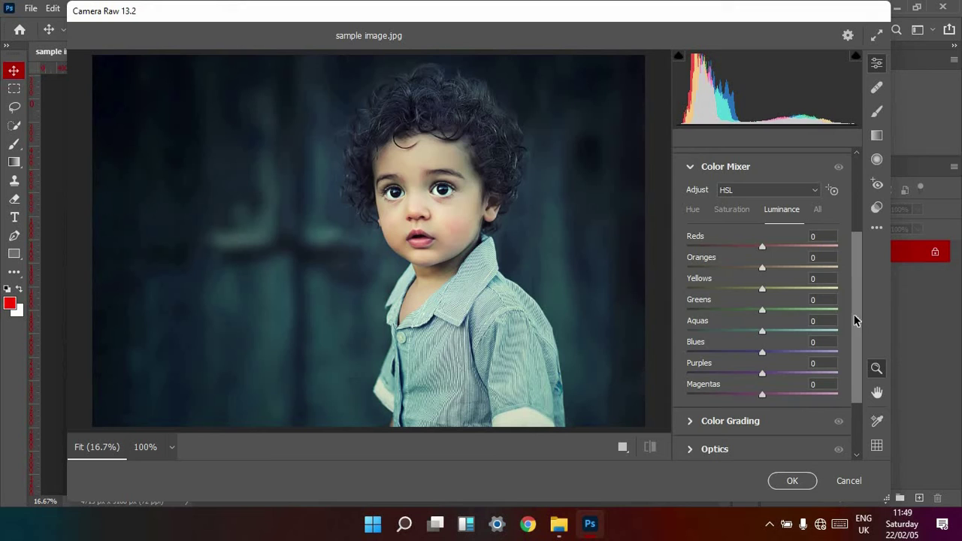
click(692, 310)
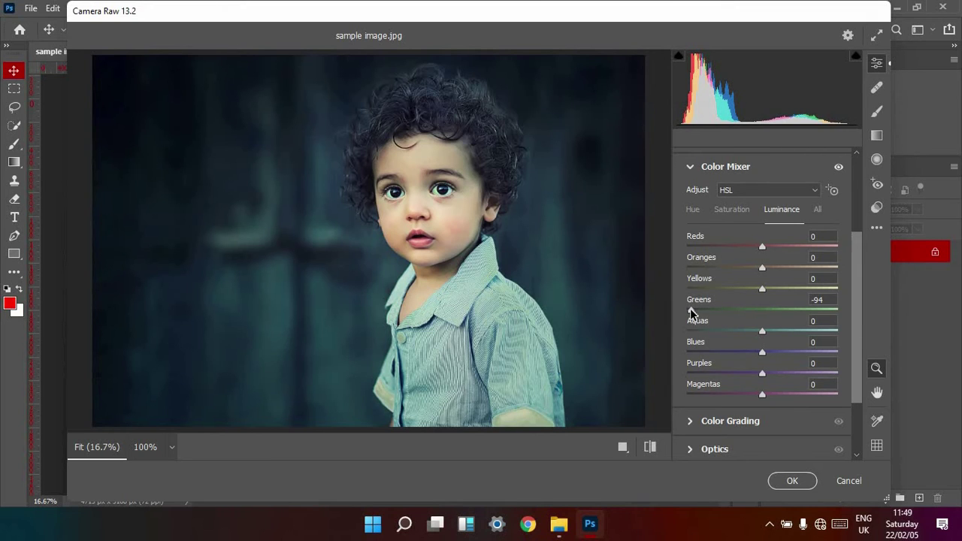
click(766, 311)
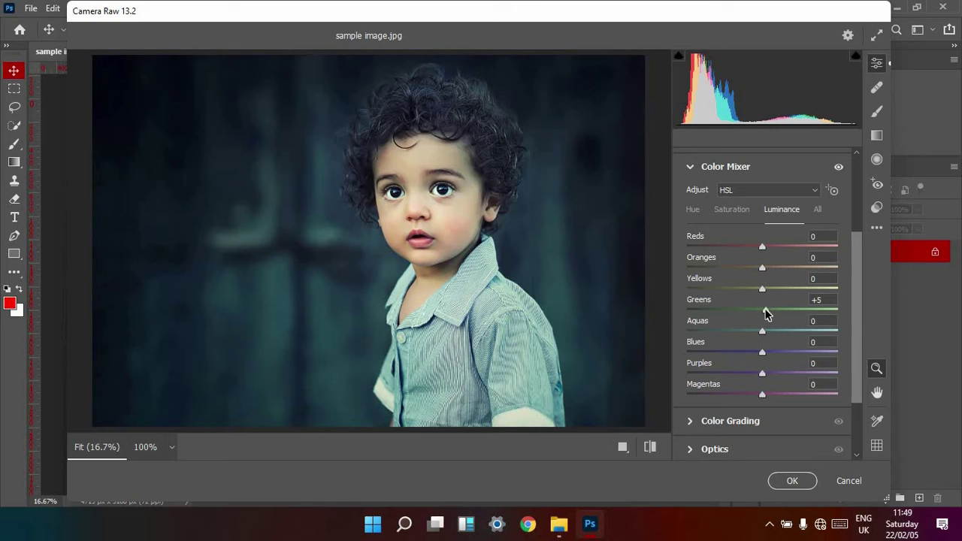
click(689, 310)
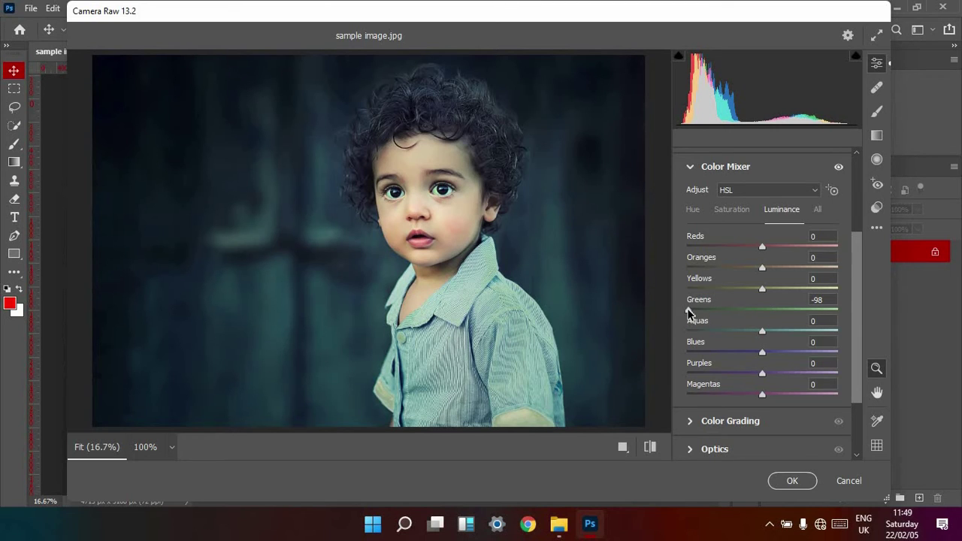
click(690, 166)
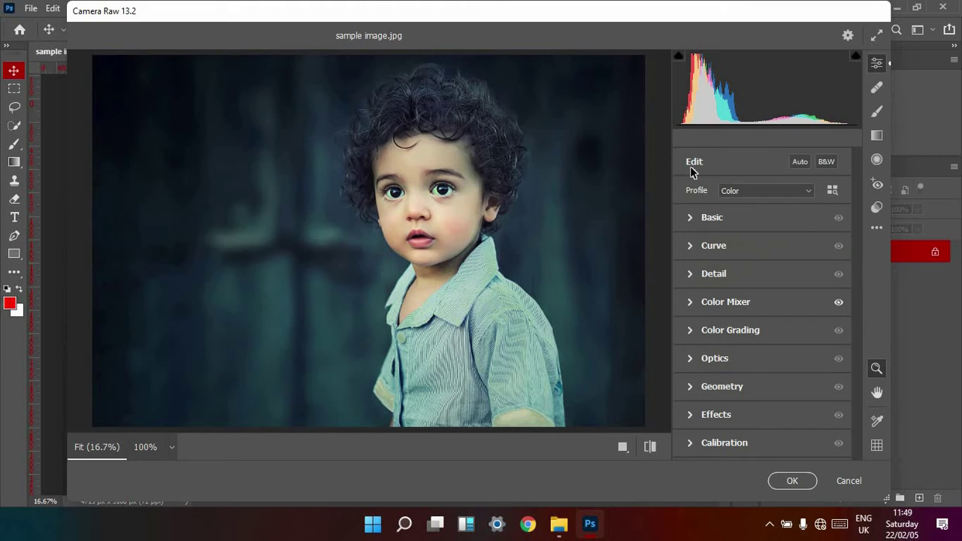
- Set the Basic adjustments to Temperature -20, Highlights -81, Shadows +44 and Blacks -21, and apply the Camera Raw filter
click(692, 218)
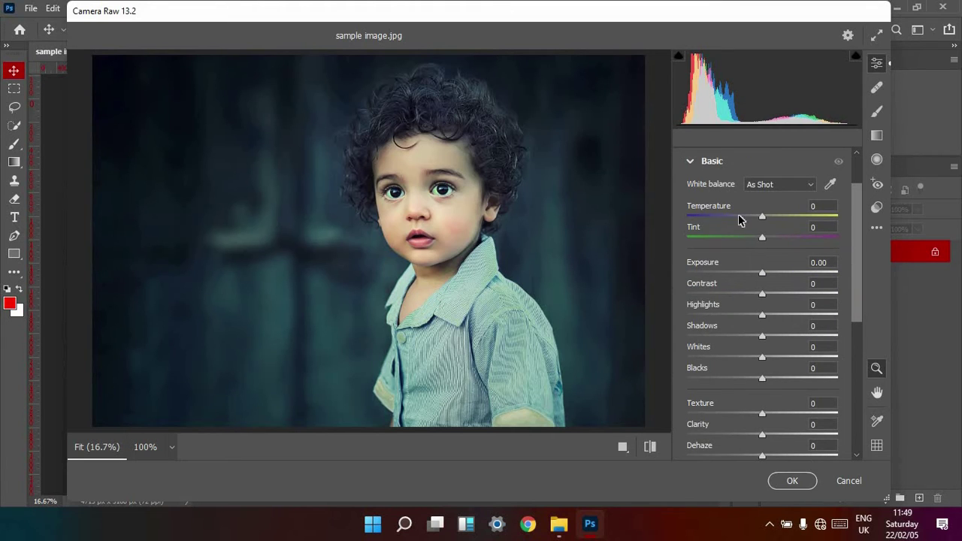
click(739, 217)
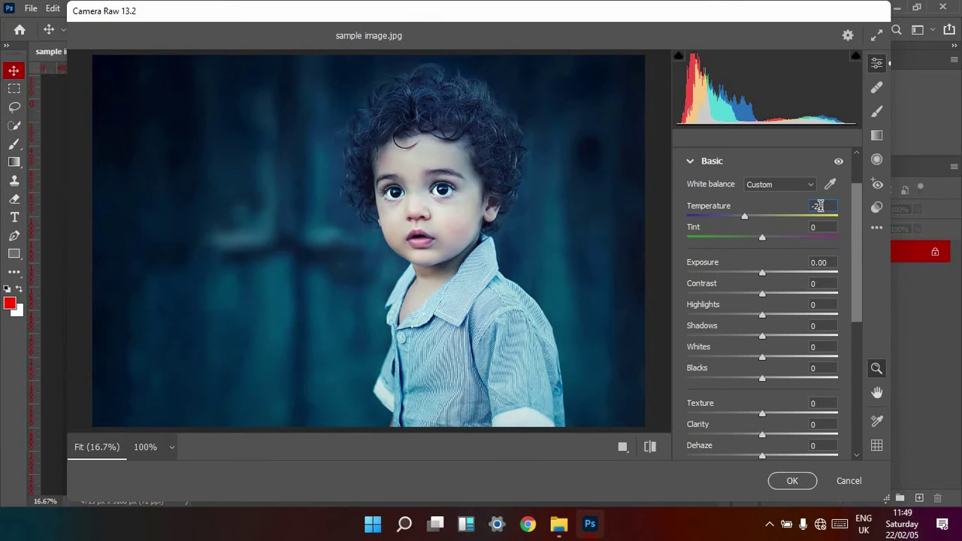
text(0)
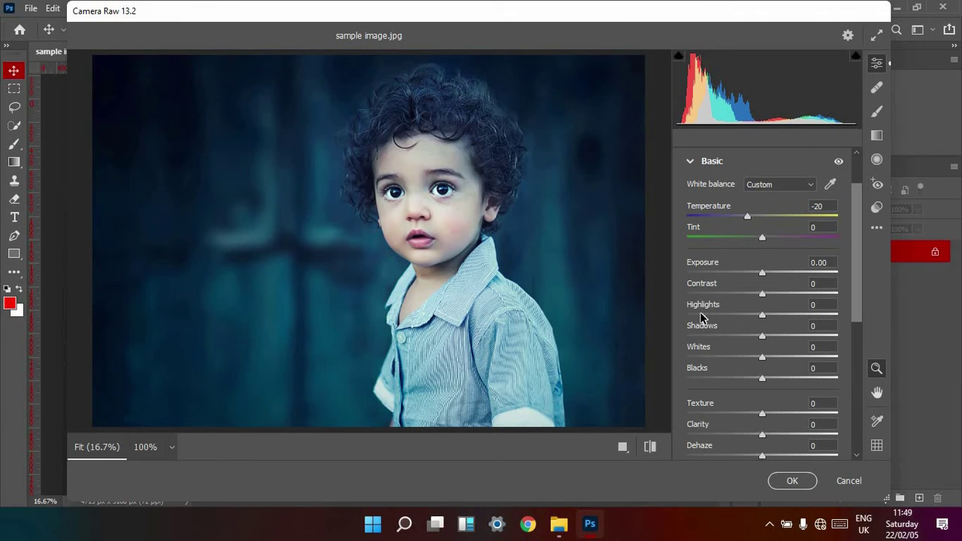
click(795, 336)
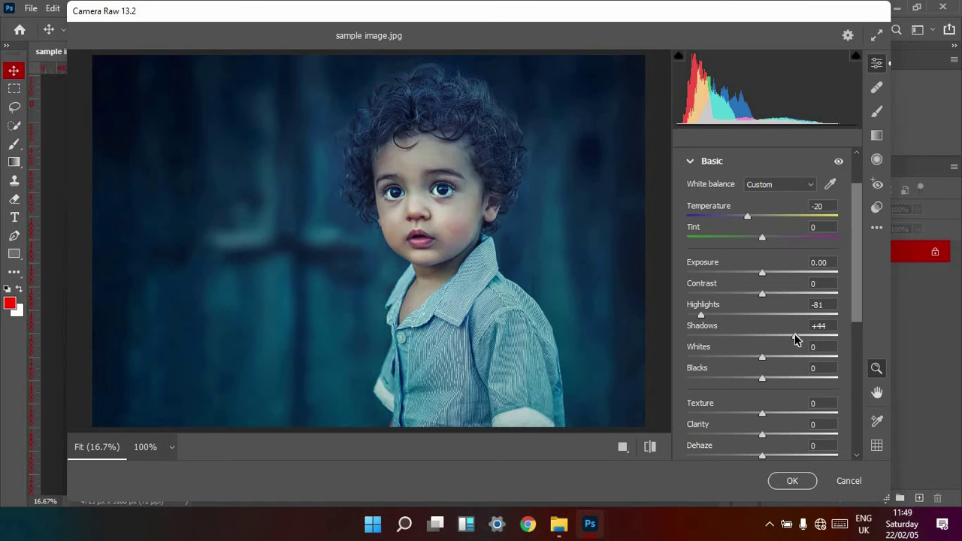
click(747, 379)
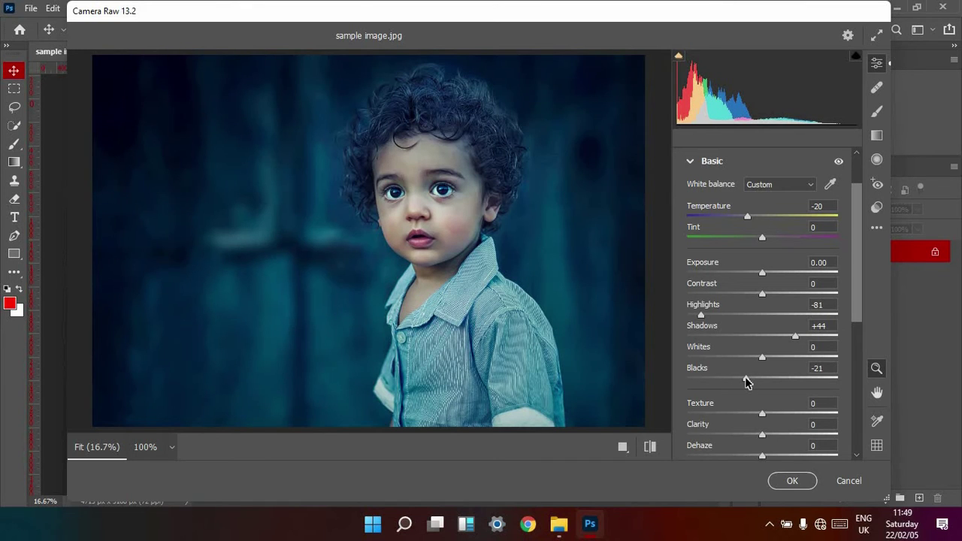
click(792, 481)
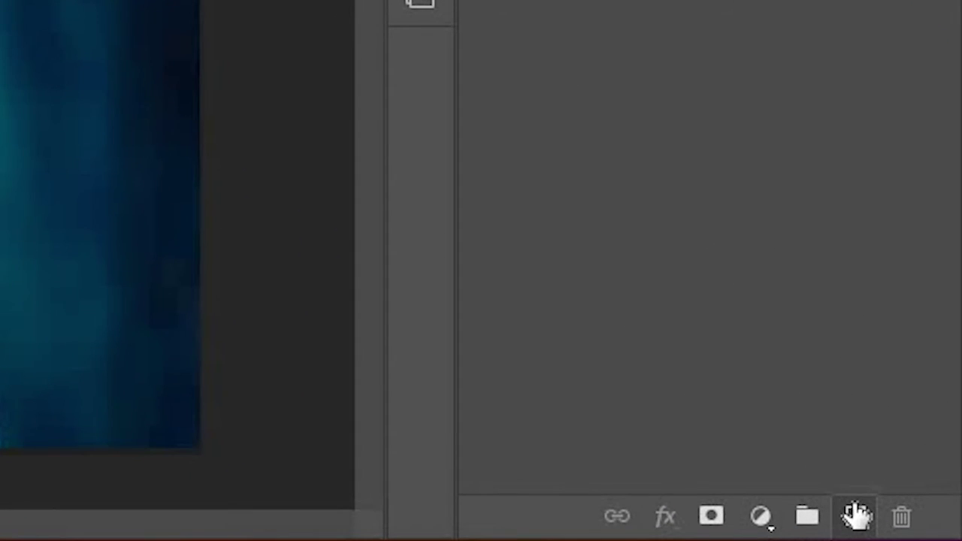
- Add a new empty layer and draw a wide rectangular marquee selection from the upper-left background across the child's head
click(857, 515)
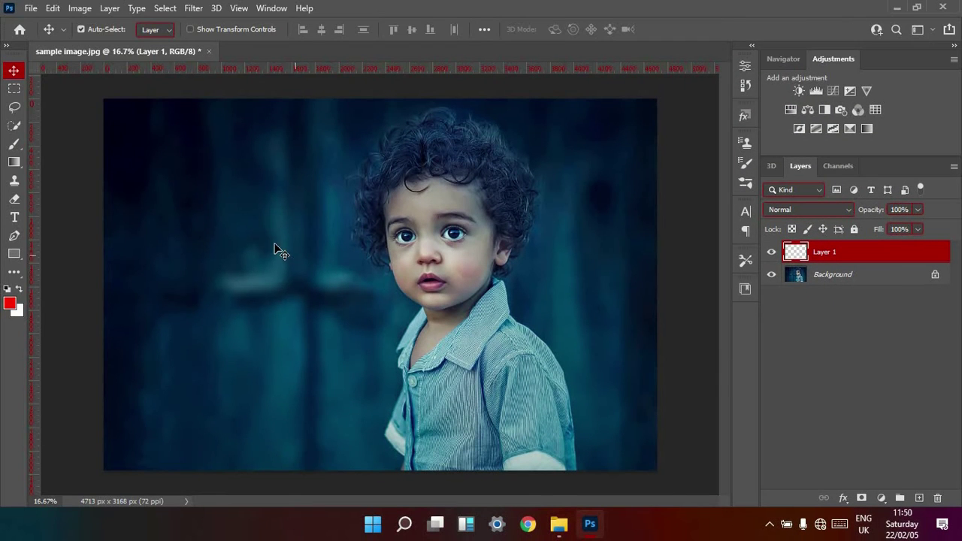
click(13, 90)
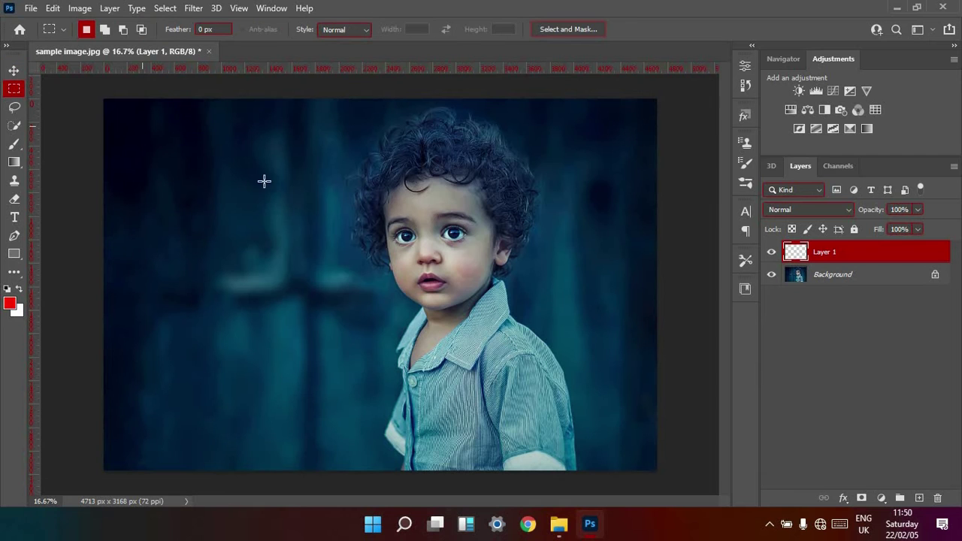
drag(143, 127, 548, 322)
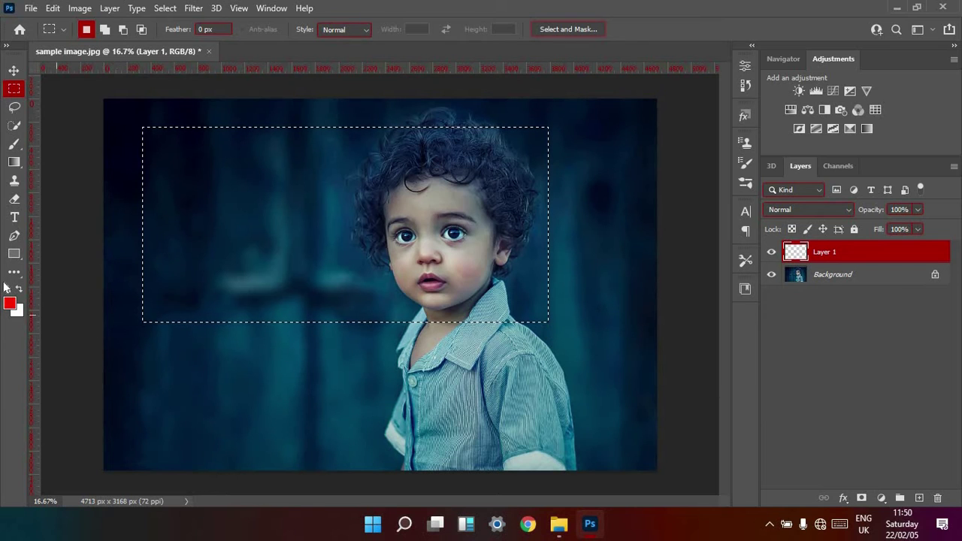
- Fill the rectangular selection on the new layer with black using the Paint Bucket tool
click(15, 162)
click(77, 164)
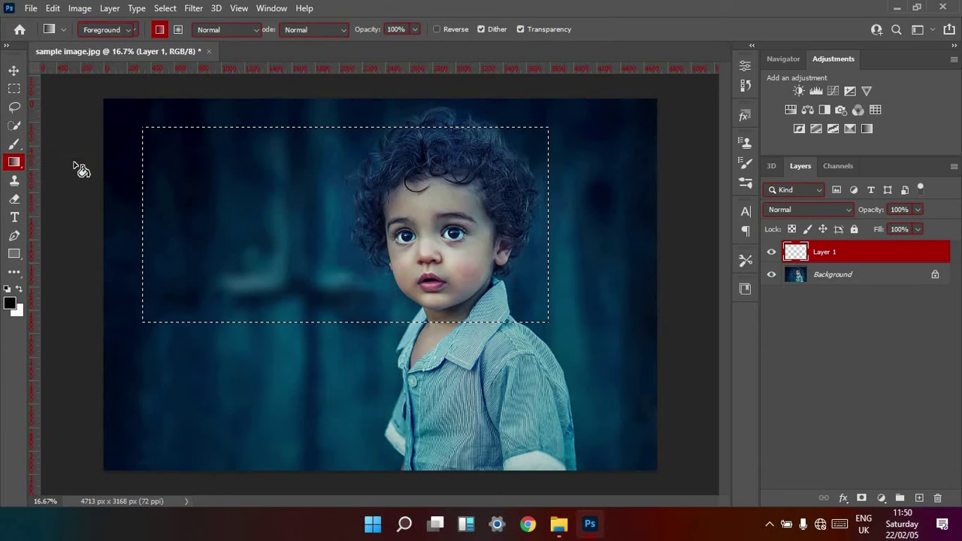
click(250, 169)
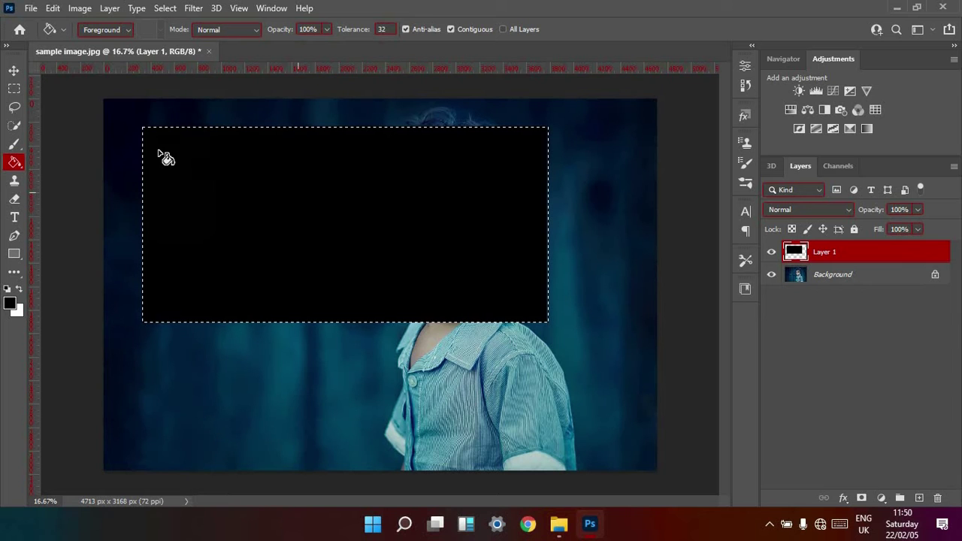
click(9, 72)
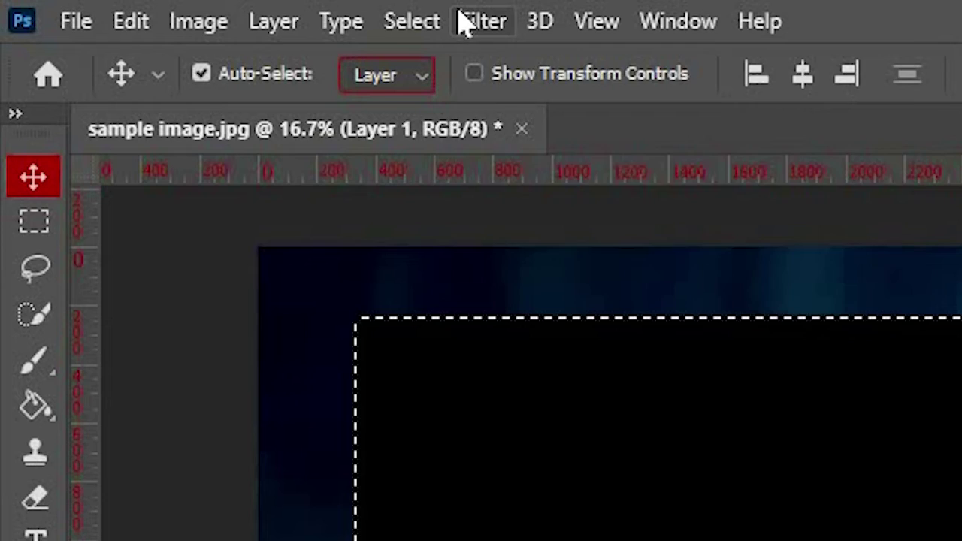
- Apply the Add Noise filter to the black rectangle with an amount of 100%, Gaussian distribution and Monochromatic enabled
click(466, 21)
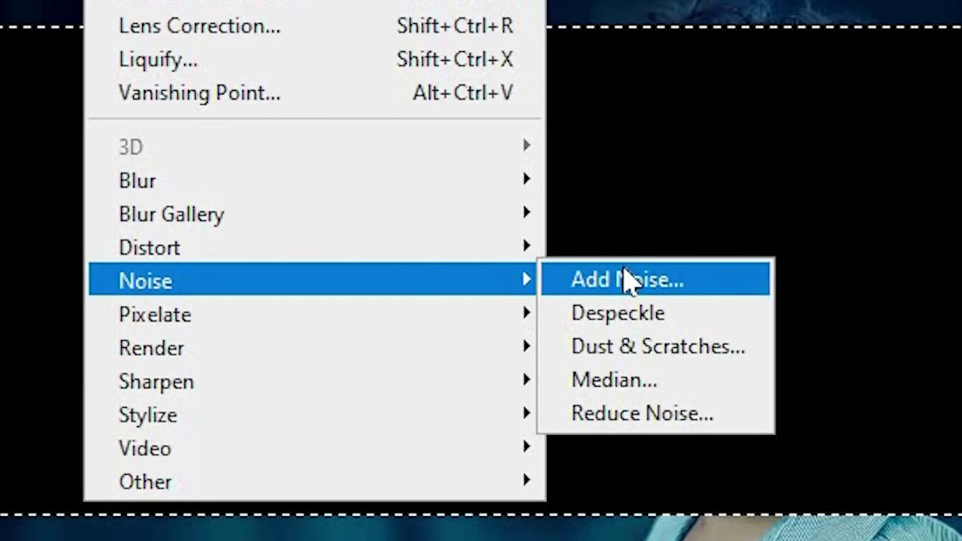
click(821, 282)
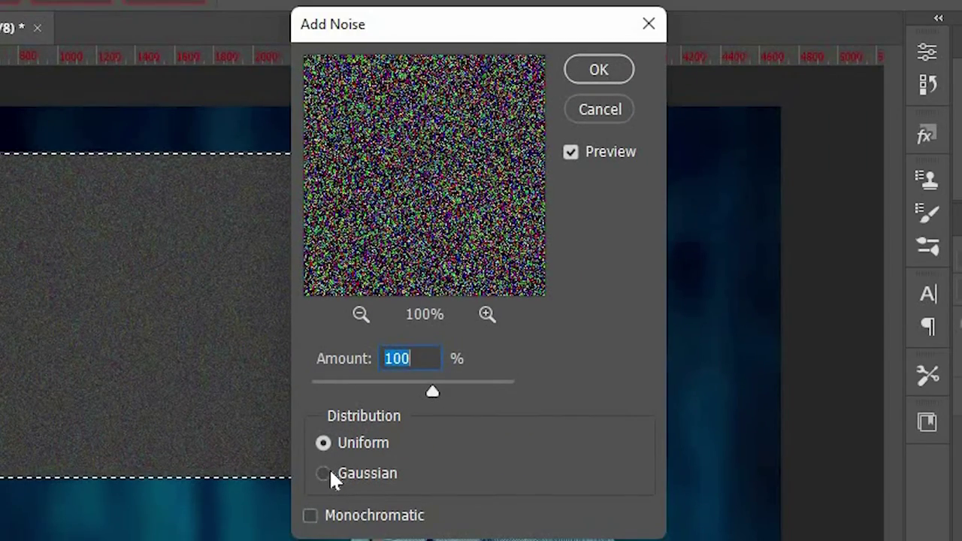
click(333, 474)
click(310, 518)
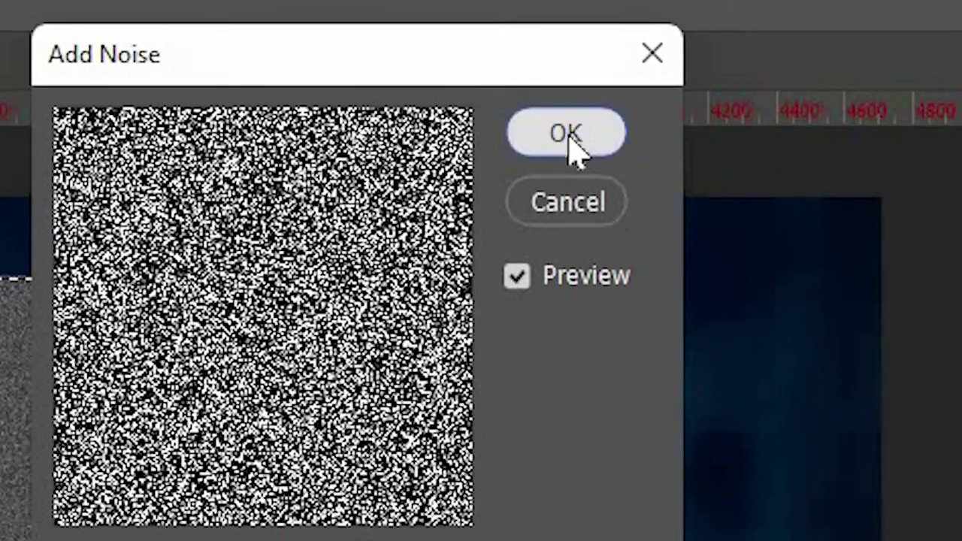
click(567, 133)
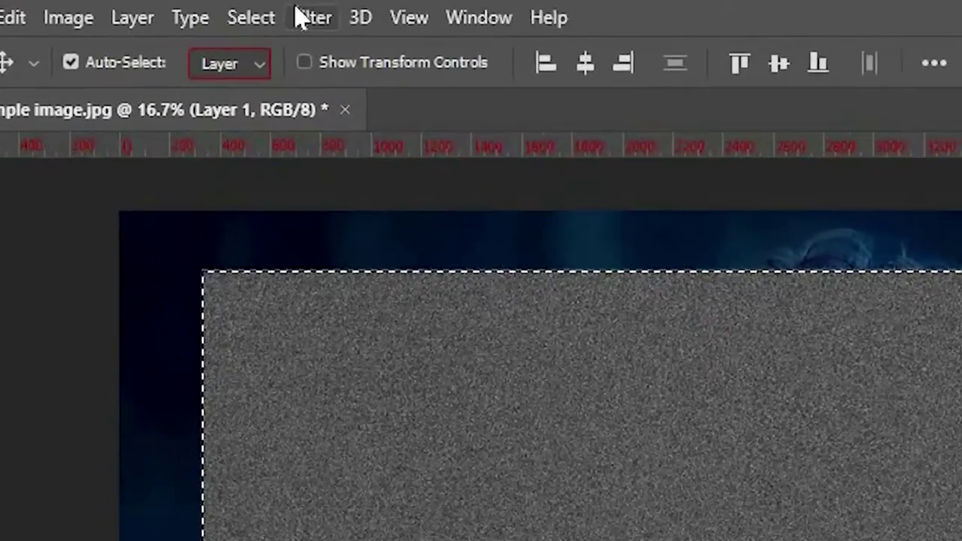
- Apply a Gaussian Blur with a radius of 5.0 pixels to the noise rectangle
click(189, 8)
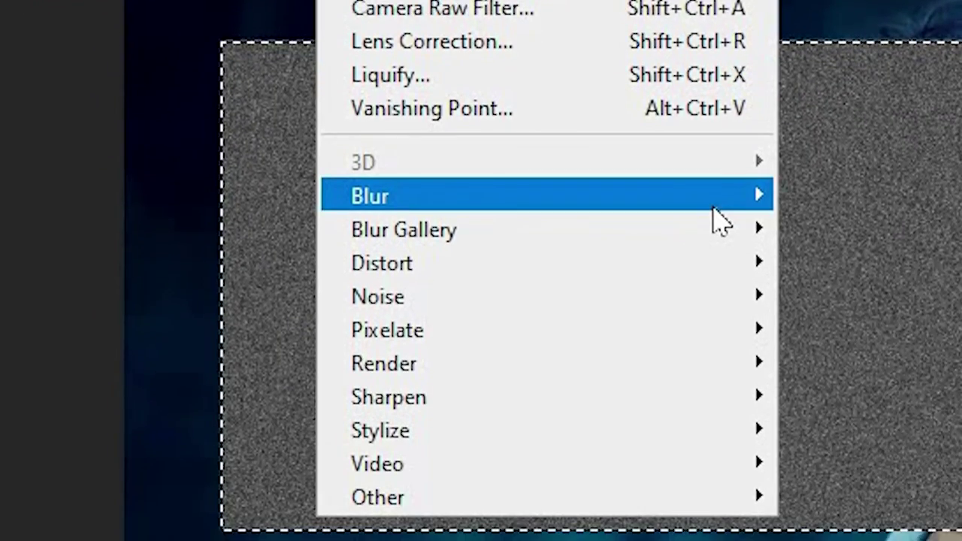
mouse_move(713, 428)
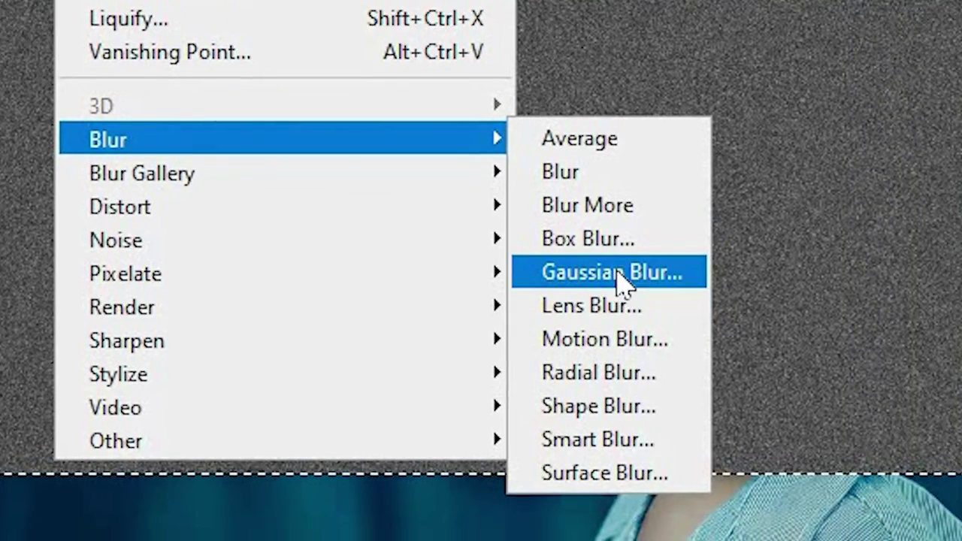
click(718, 296)
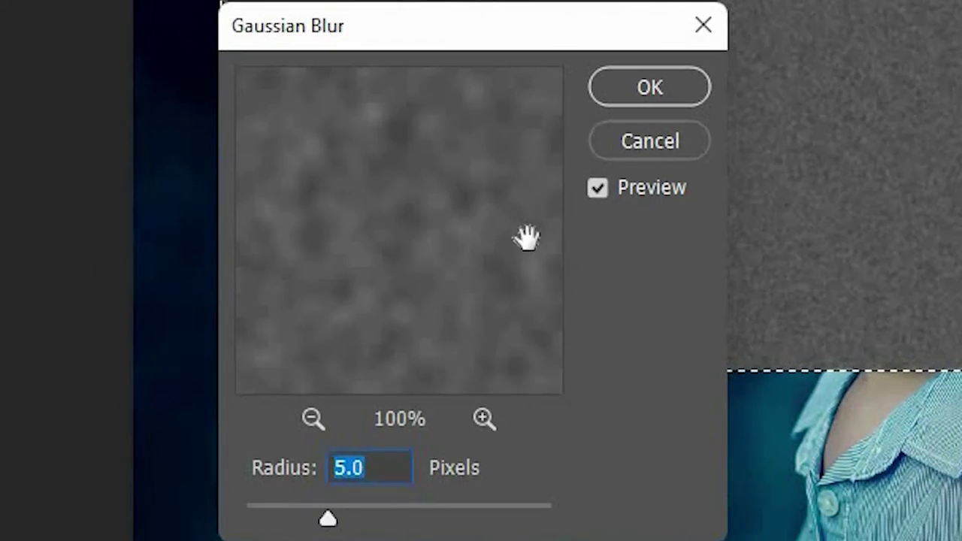
click(617, 90)
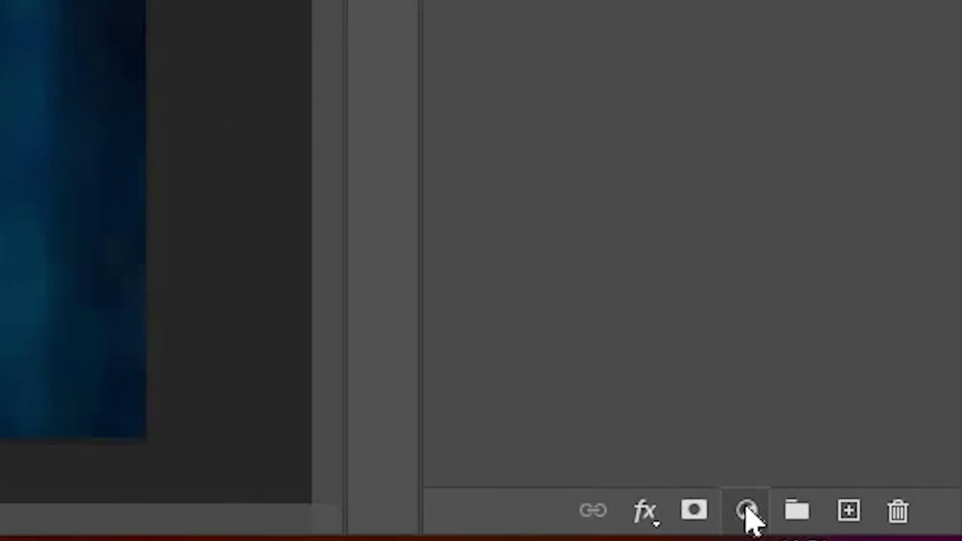
- Add a Threshold adjustment layer clipped to the noise layer and set its threshold level to 100
click(747, 511)
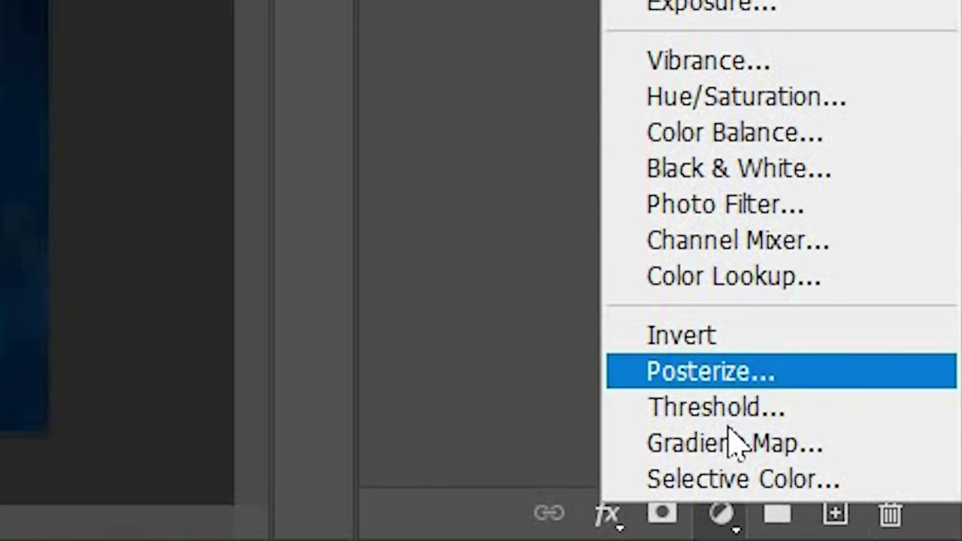
key(Escape)
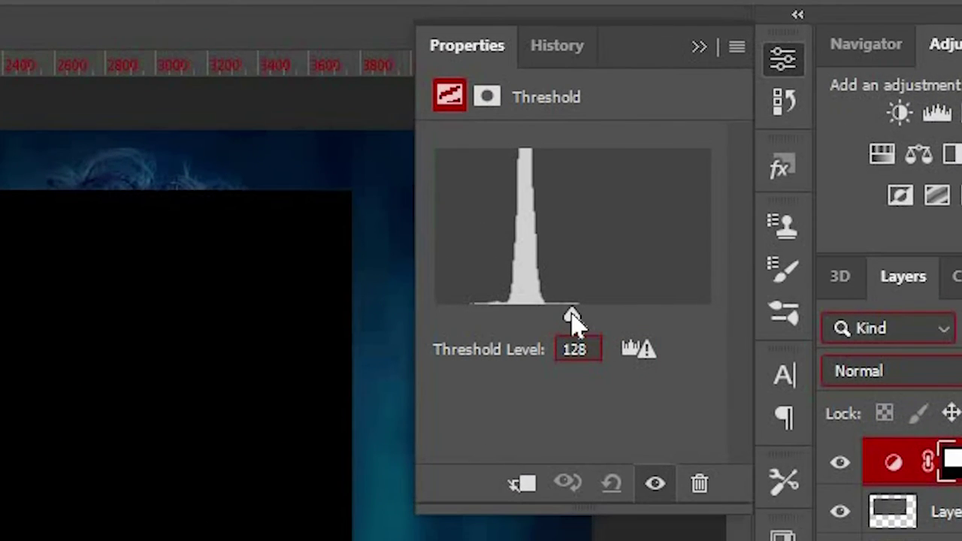
drag(572, 316, 542, 316)
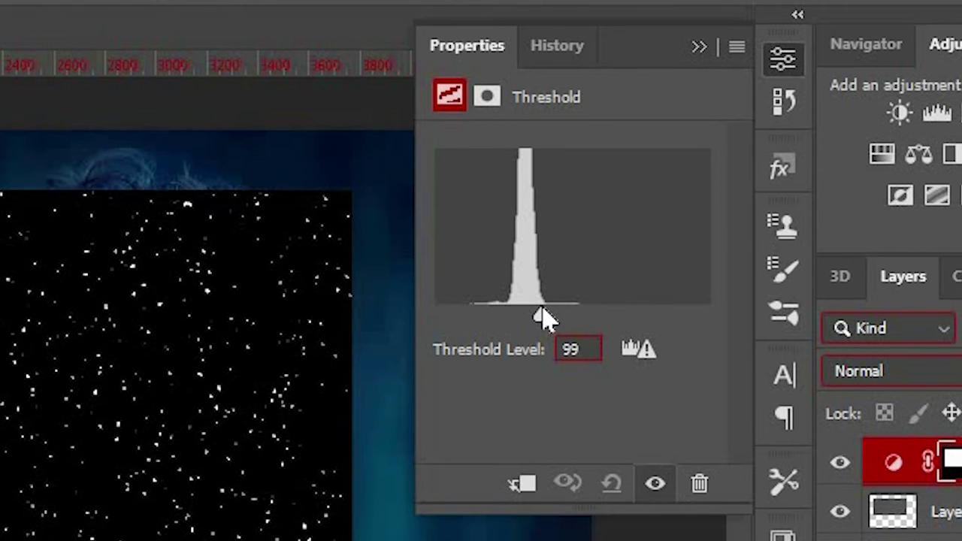
click(571, 346)
text(100)
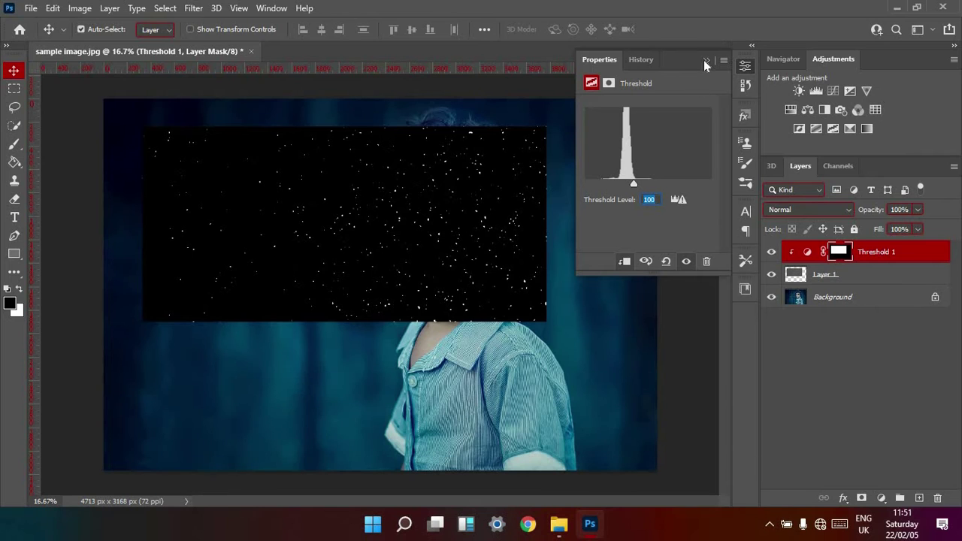
click(548, 161)
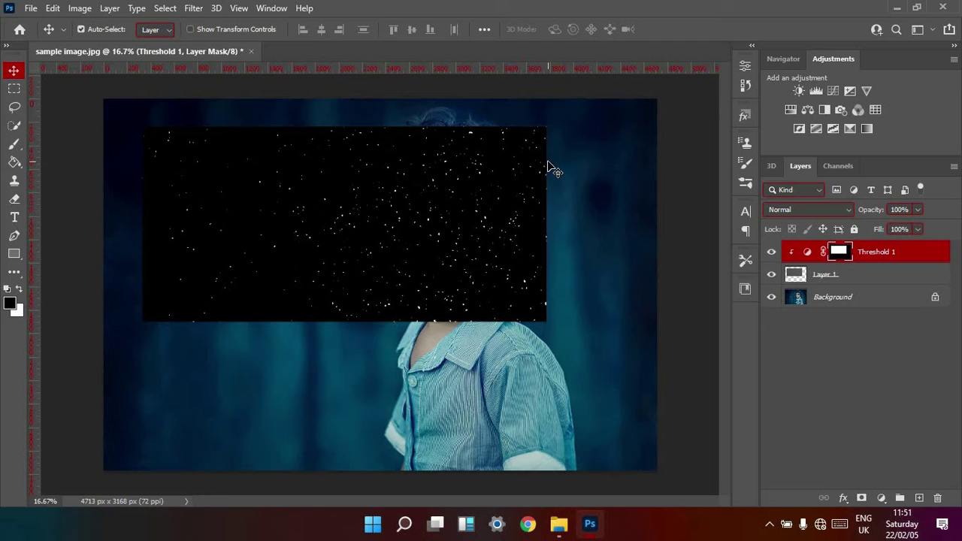
- Convert the Threshold adjustment and the noise layer into one smart object and set its blend mode to Screen
shift+click(893, 280)
right_click(893, 279)
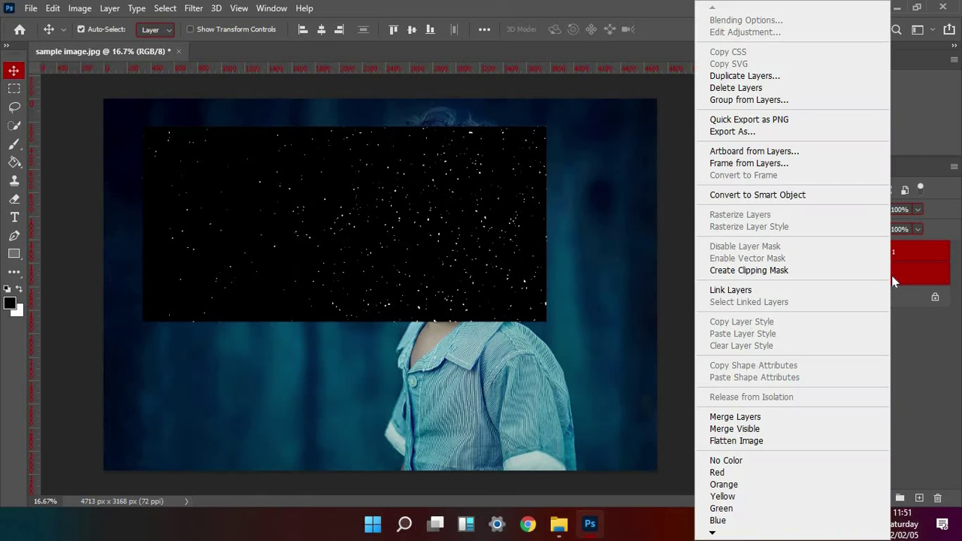
click(801, 196)
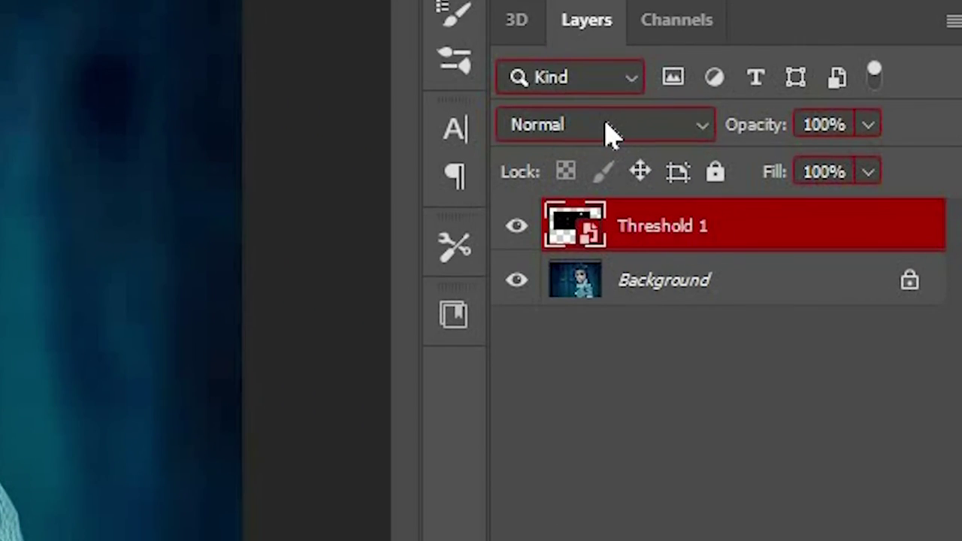
click(808, 209)
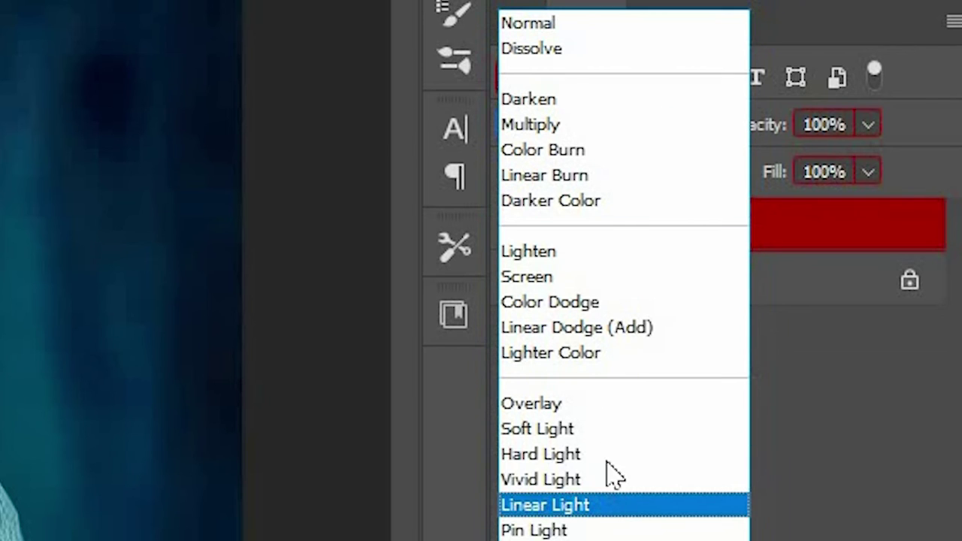
click(612, 283)
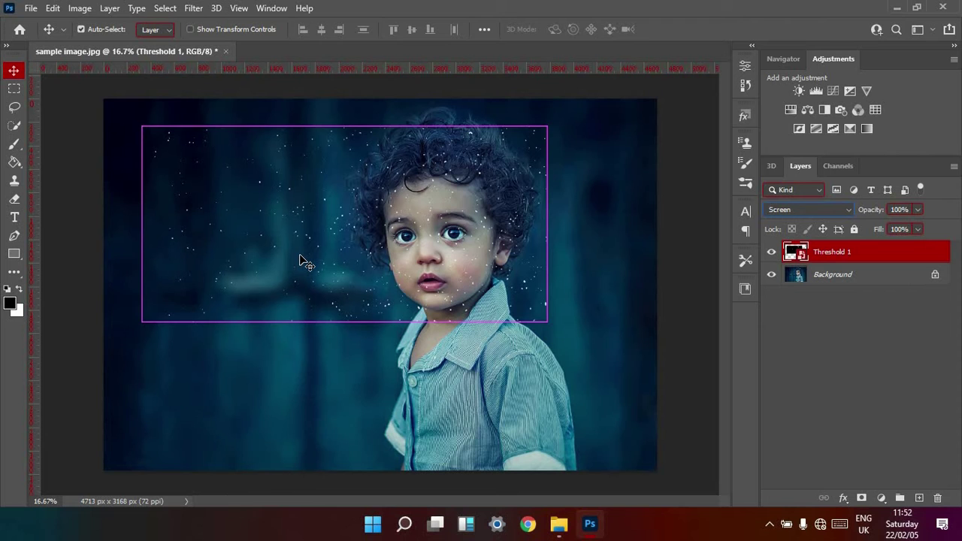
- Centre the snow layer over the photo and scale it proportionally to about 194% so it covers the whole image
key(ctrl+t)
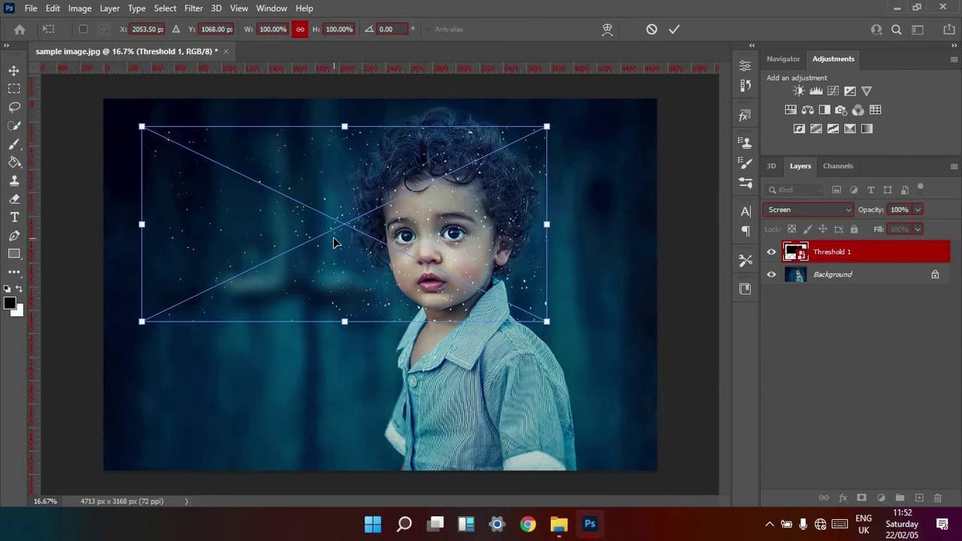
drag(312, 256, 369, 300)
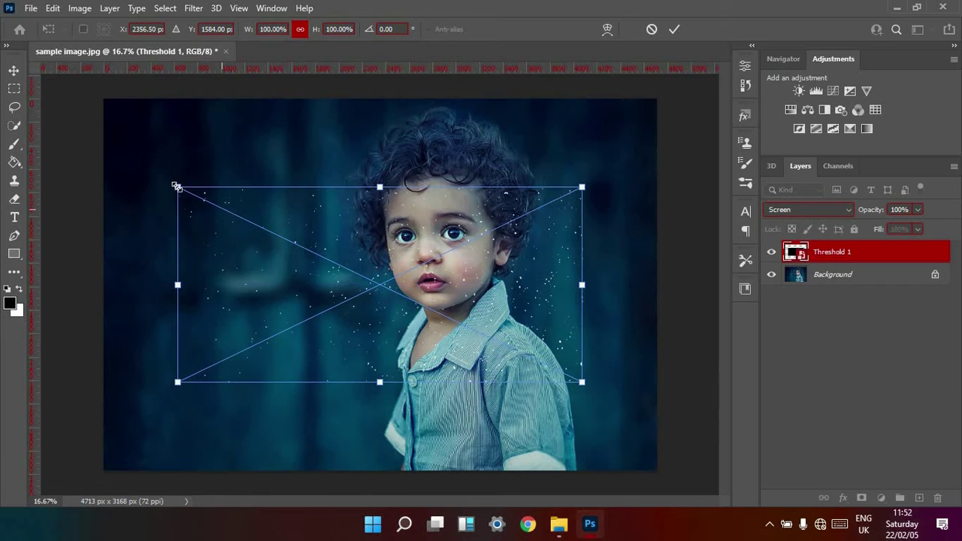
drag(179, 185, 91, 145)
drag(581, 382, 766, 498)
drag(89, 146, 8, 58)
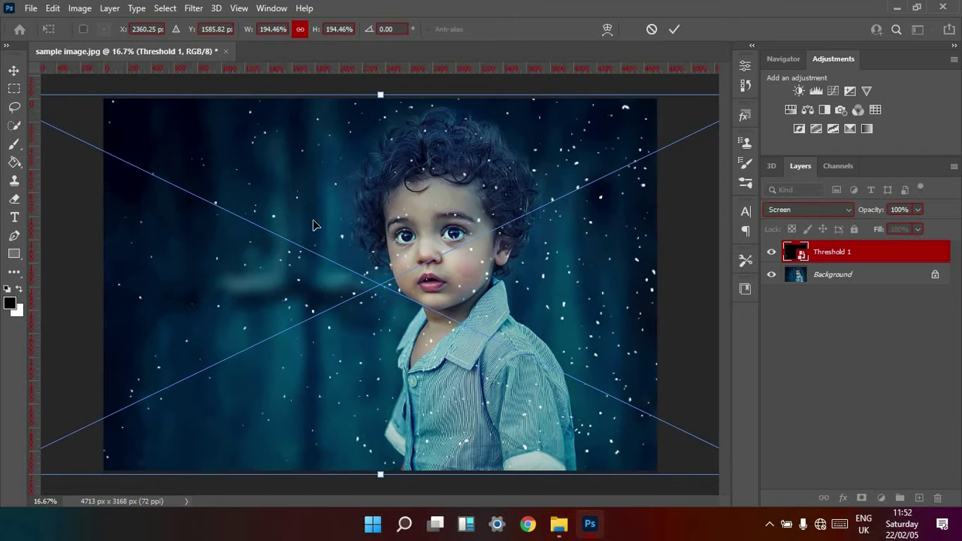
key(Return)
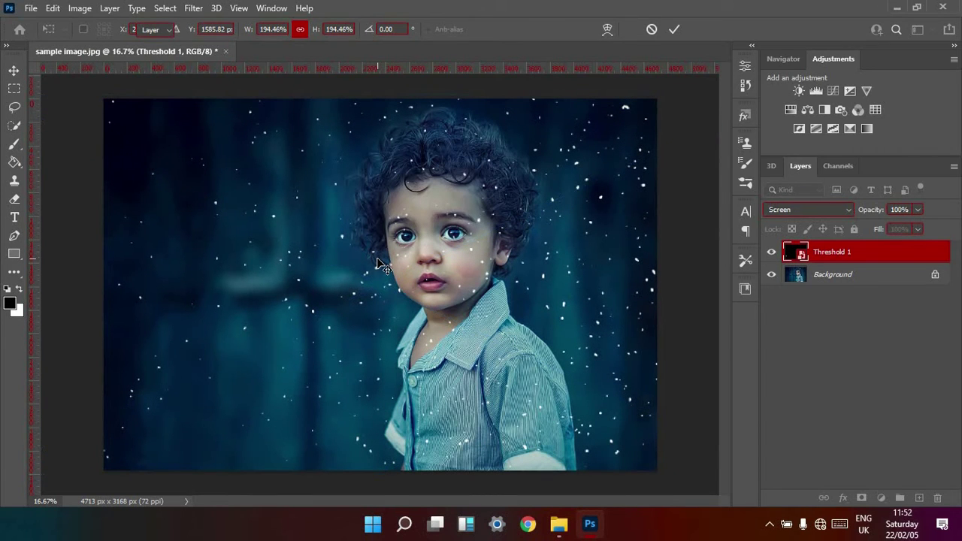
- Duplicate the snow layer and shift the copy far to the left so its denser flakes fill the sparse half of the photo
key(ctrl)
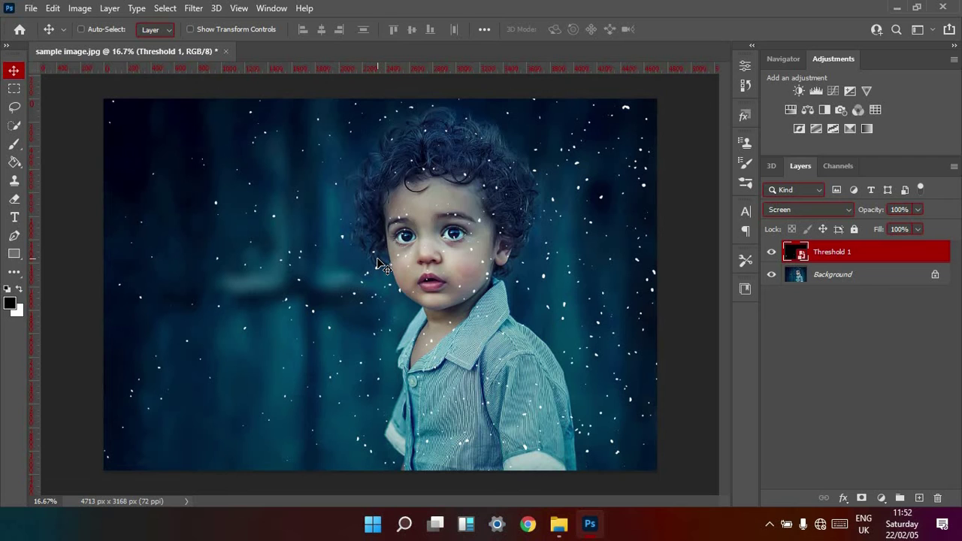
key(ctrl+j)
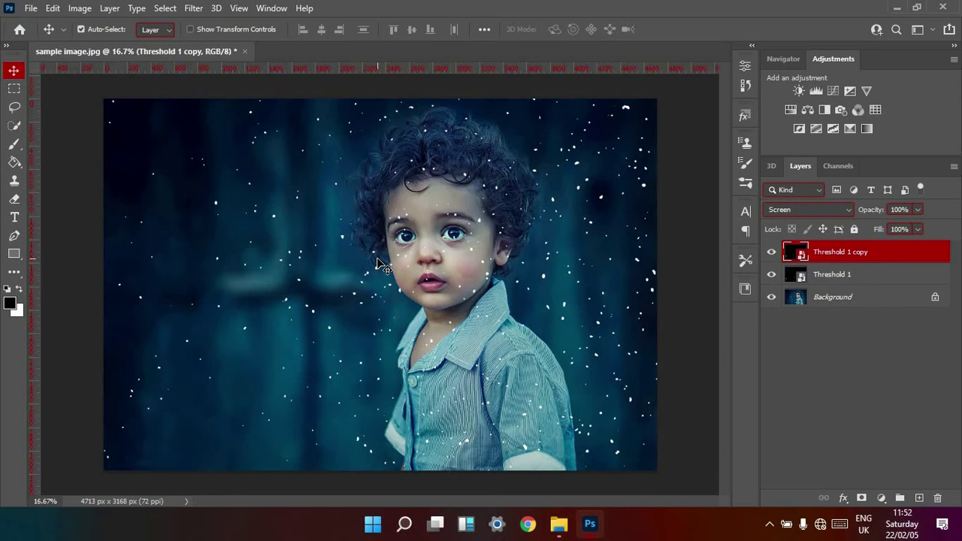
key(shift+Left)
key(shift+Left)
key(shift+Left)
key(shift+Left)
key(shift+Left)
key(shift+Left)
key(shift+Left)
key(shift+Left)
key(shift+Left)
key(shift+Left)
key(shift+Left)
key(shift+Left)
key(shift+Left)
key(shift+Left)
key(shift+Left)
key(shift+Left)
key(shift+Left)
key(shift+Left)
key(shift+Left)
key(shift+Left)
key(shift+Left)
key(shift+Left)
key(shift+Left)
key(shift+Left)
key(shift+Left)
key(shift+Left)
key(shift+Left)
key(shift+Left)
key(shift+Left)
key(shift+Left)
key(shift+Left)
key(shift+Left)
key(shift+Left)
key(shift+Left)
key(shift+Left)
key(shift+Left)
key(shift+Left)
key(shift+Left)
key(shift+Left)
key(shift+Left)
key(shift+Left)
key(shift+Left)
key(shift+Left)
key(shift+Left)
key(shift+Left)
key(shift+Left)
key(shift+Left)
key(shift+Left)
key(shift+Left)
key(shift+Left)
key(shift+Left)
key(shift+Left)
drag(475, 272, 205, 272)
- Convert both snow layers into a single smart object and set its blend mode to Screen
shift+click(864, 276)
right_click(863, 275)
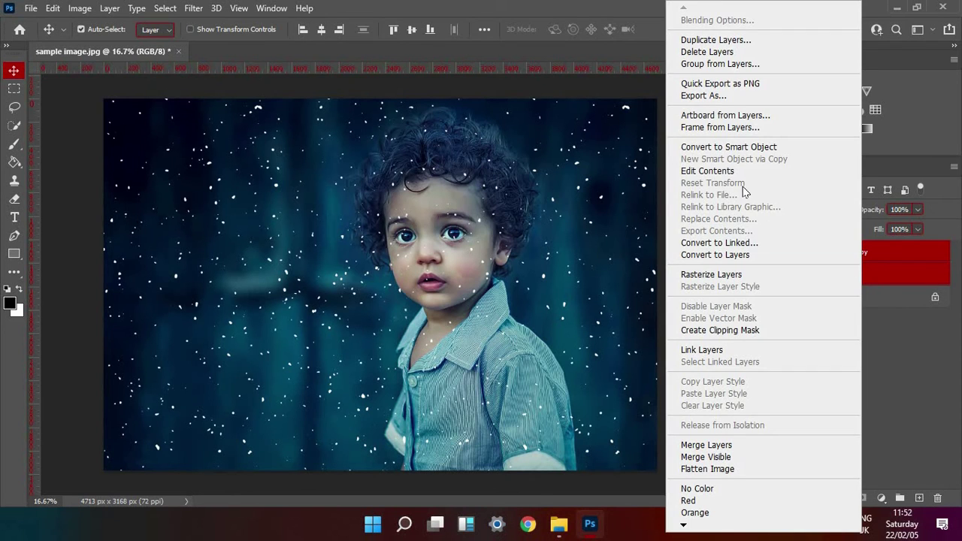
click(759, 147)
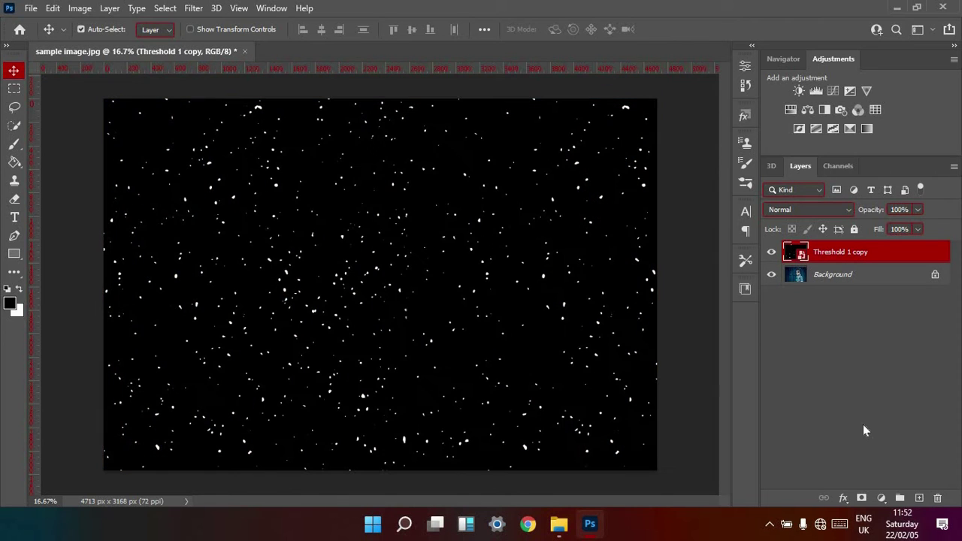
click(847, 210)
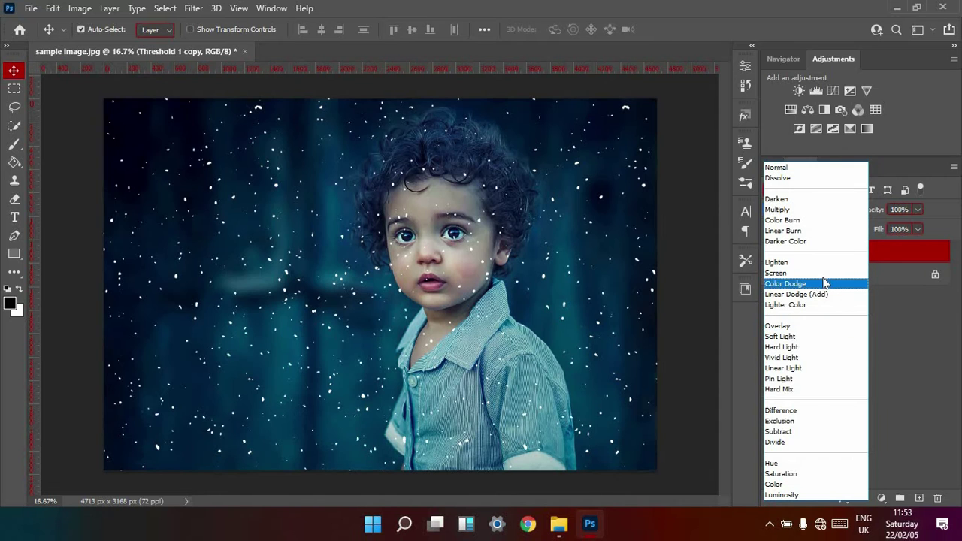
click(822, 275)
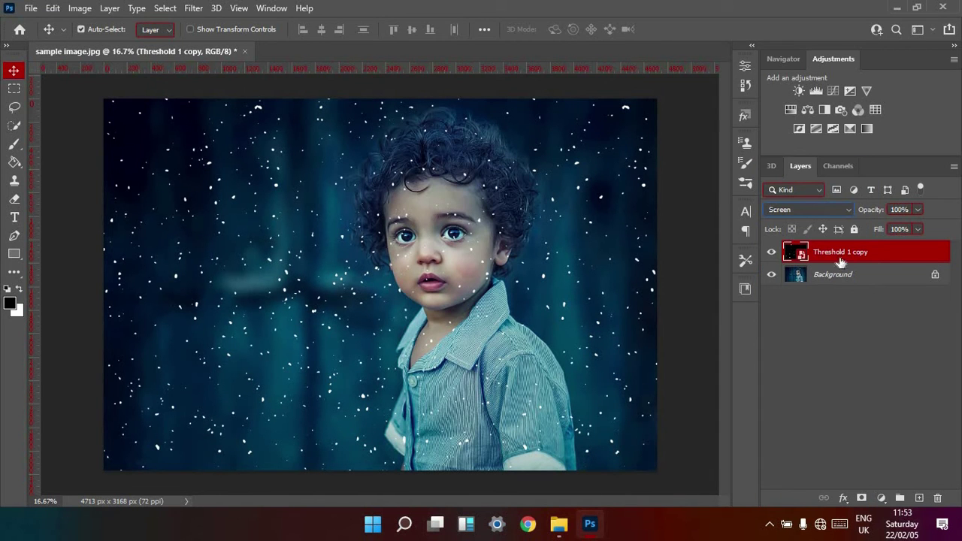
- Add a layer mask to the snow layer and paint out flakes over the child's face with a black 400 px brush
click(862, 497)
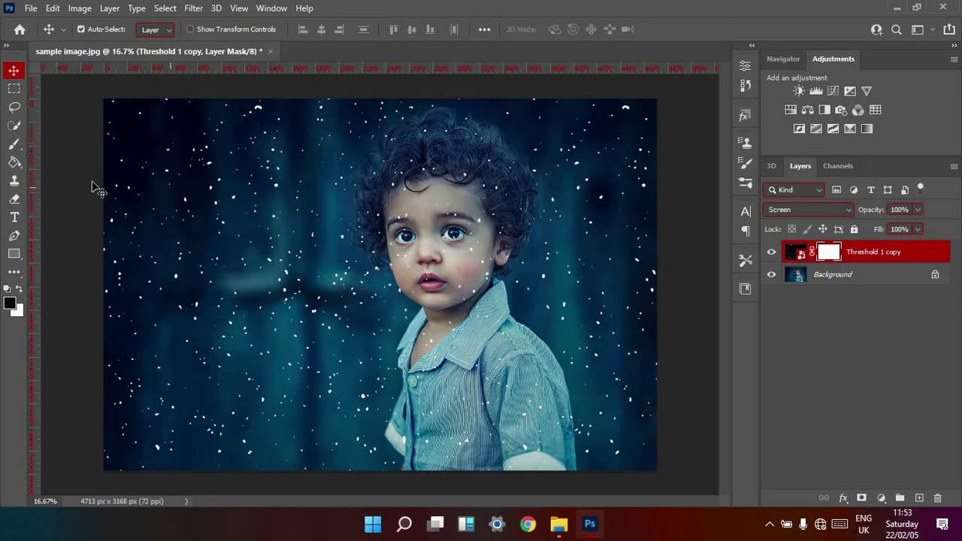
click(23, 149)
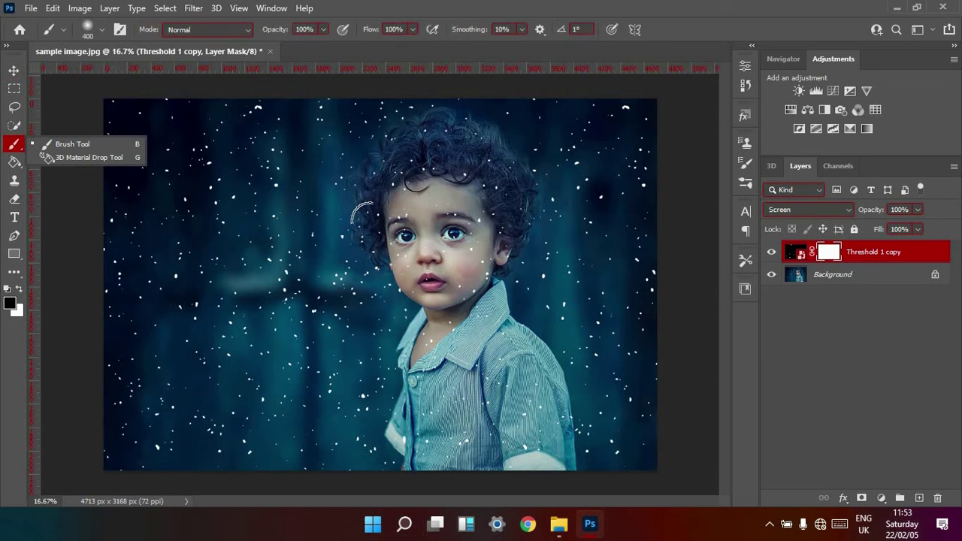
click(77, 144)
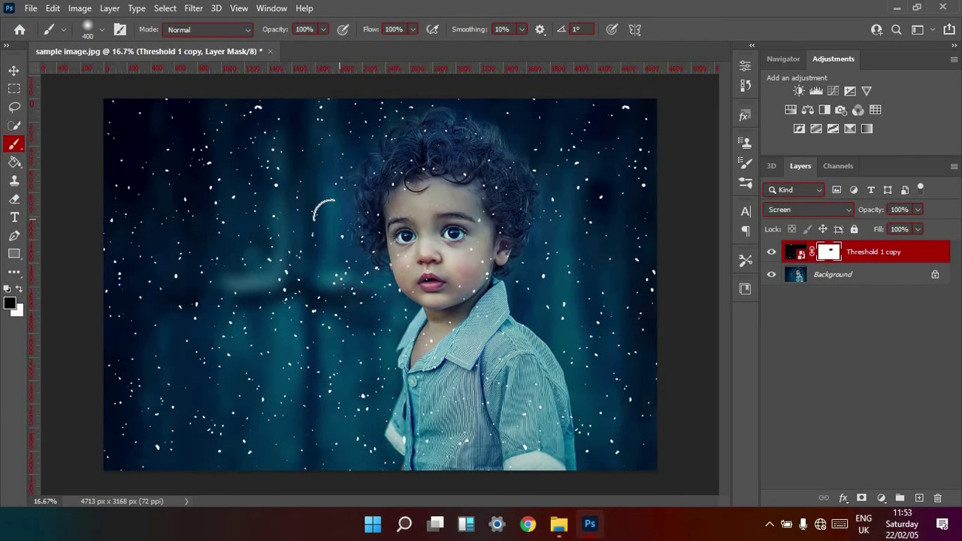
click(14, 70)
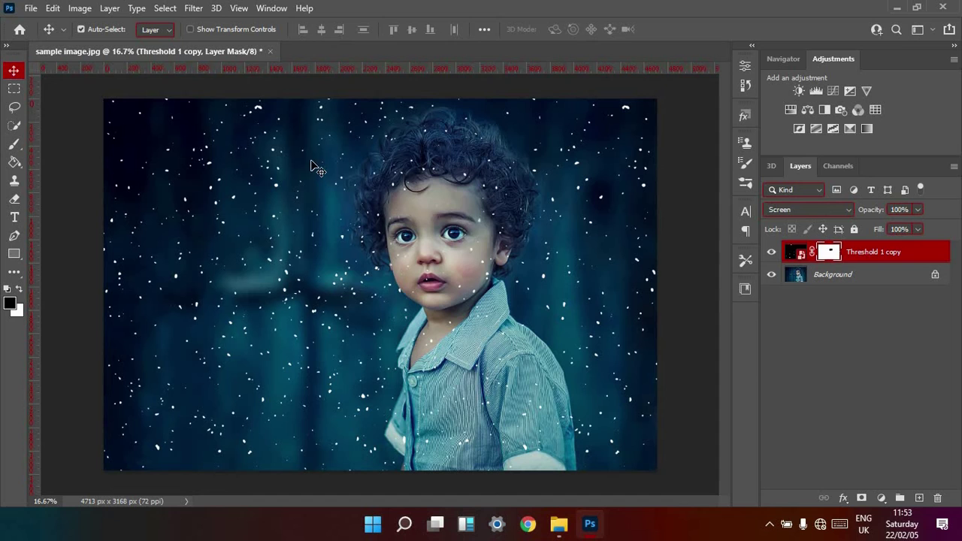
- Try a long-distance Motion Blur at an angle of 67° on the snow layer's mask
click(193, 8)
mouse_move(294, 194)
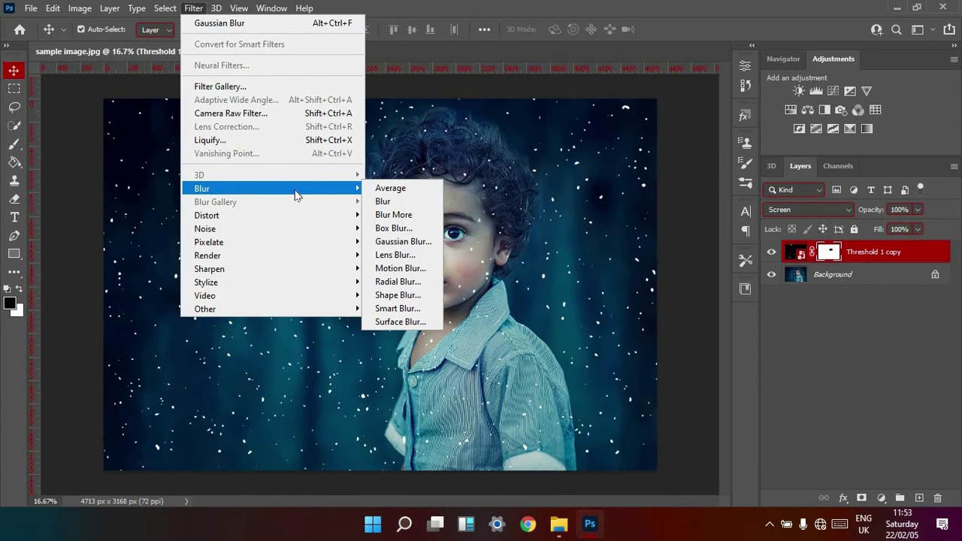
click(410, 271)
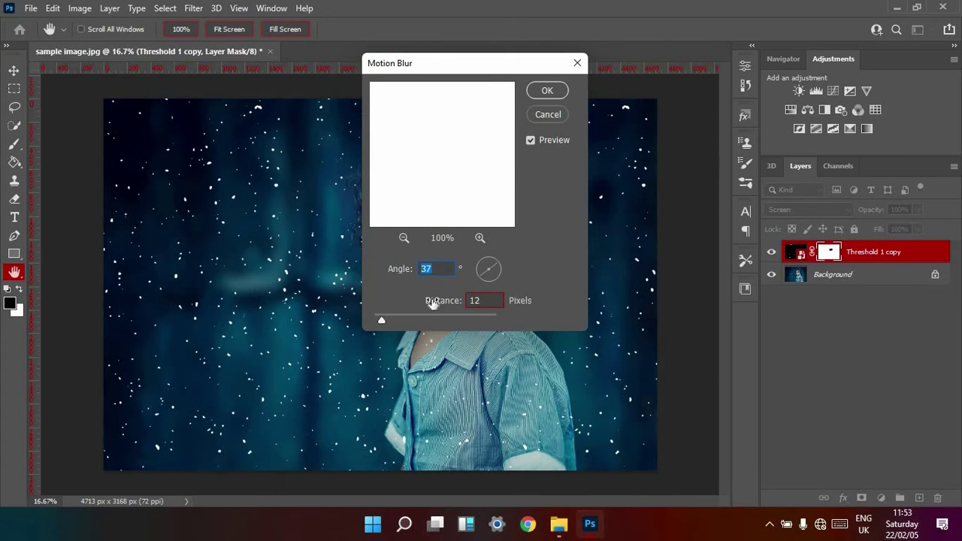
drag(383, 320, 416, 321)
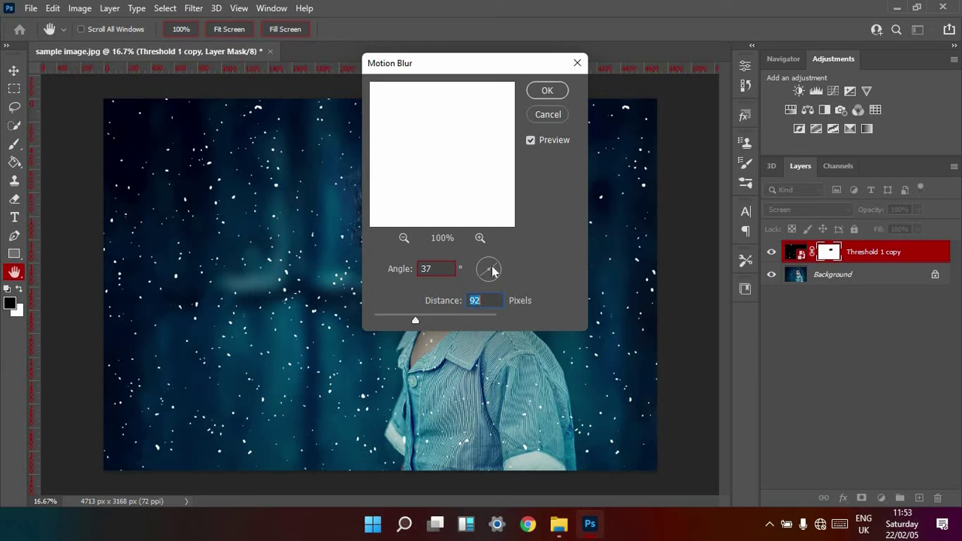
drag(490, 270, 492, 270)
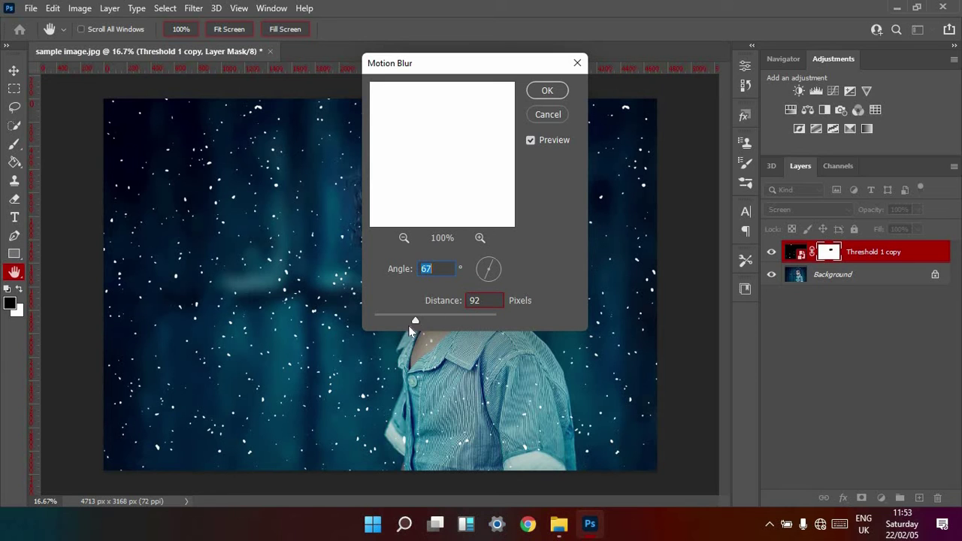
click(479, 316)
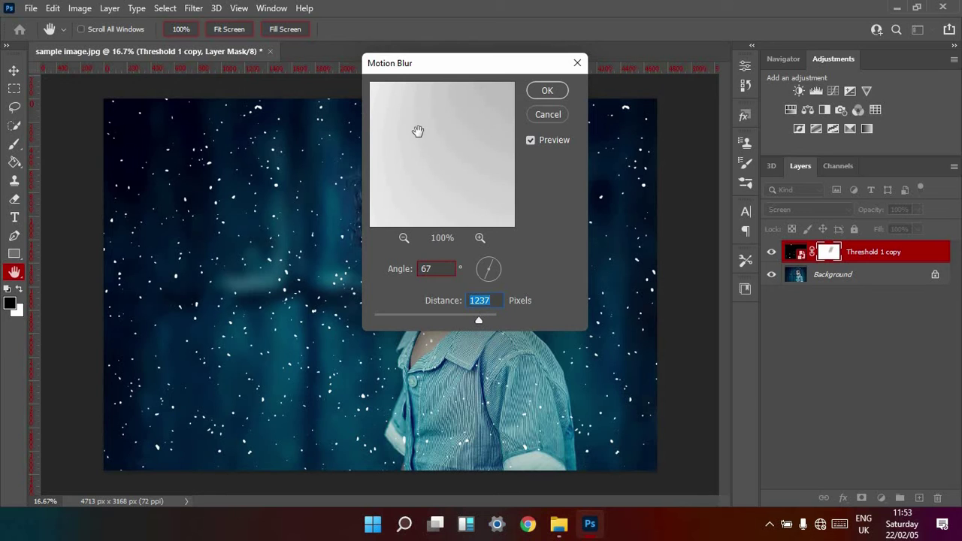
click(206, 171)
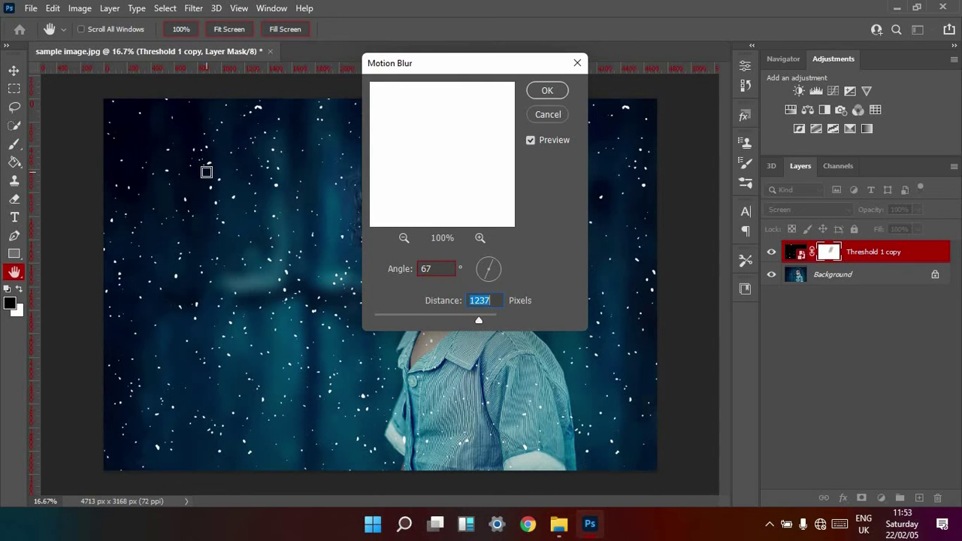
click(207, 165)
click(451, 321)
click(545, 88)
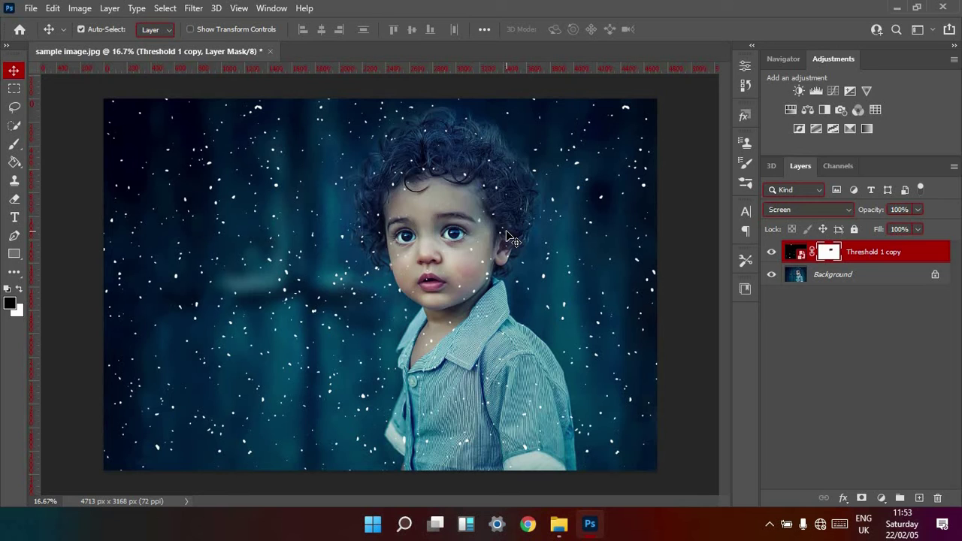
- Free-transform the snow layer: move it to the right, scale it to about 121% and centre it vertically on the photo
key(ctrl+t)
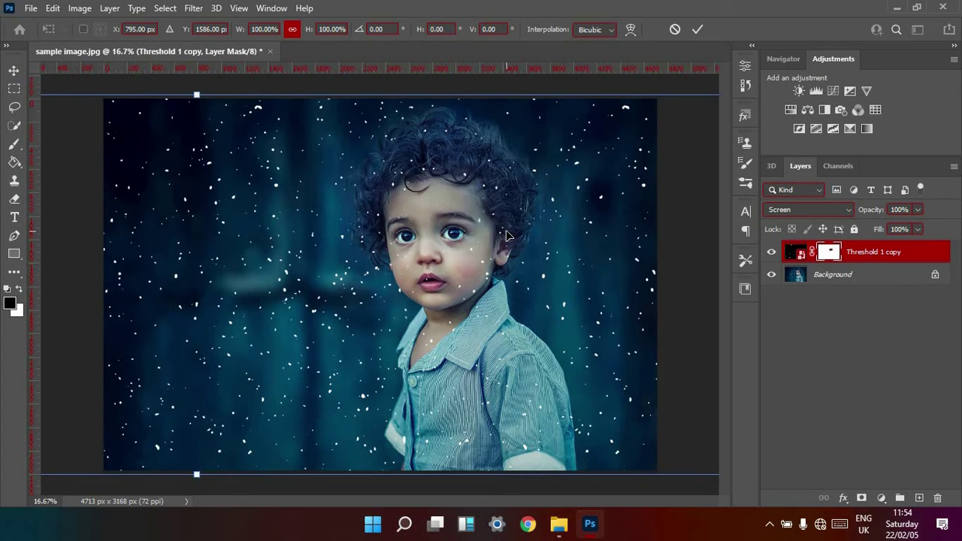
scroll(507, 236, down, 4)
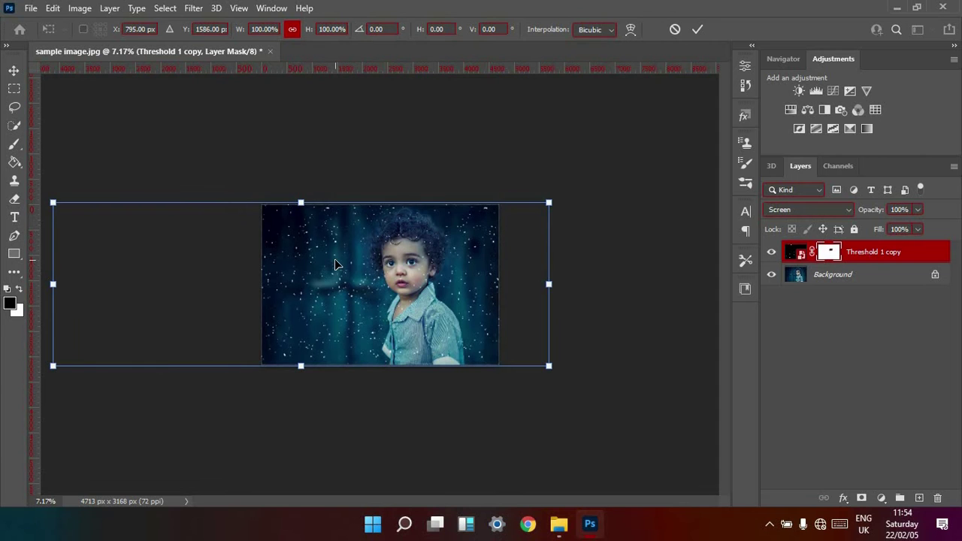
drag(335, 259, 379, 265)
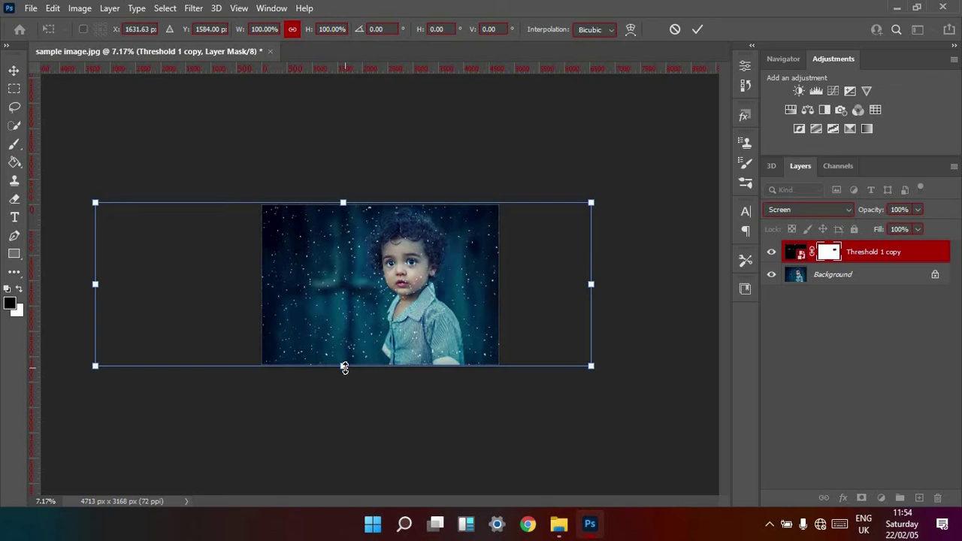
drag(343, 367, 343, 395)
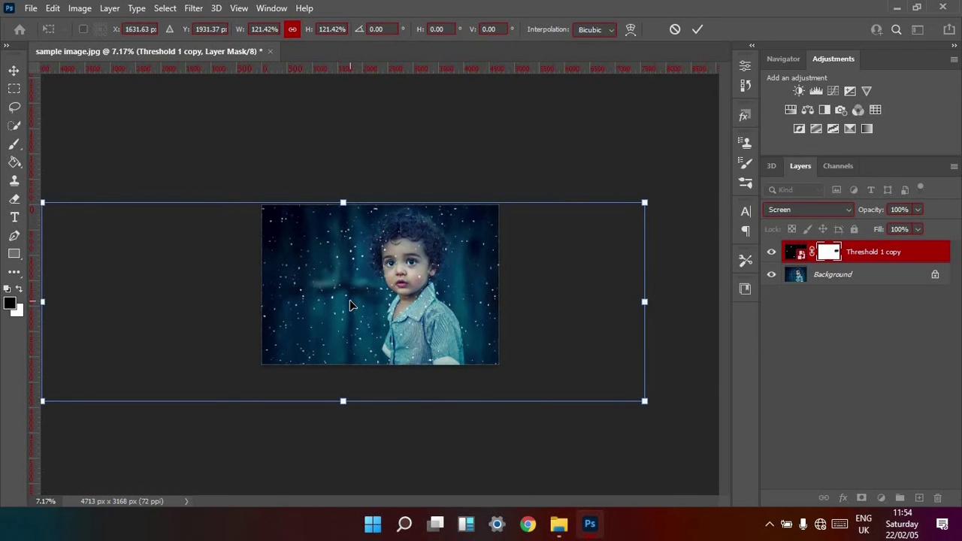
drag(350, 300, 349, 286)
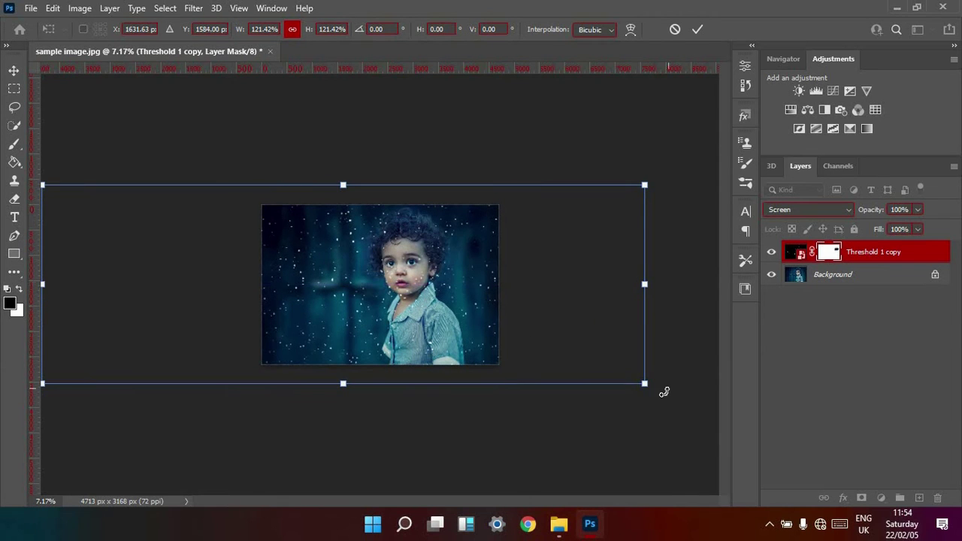
- Rotate the snow layer to about -9.6°, reposition it to about X 1757 px, Y 1695 px and apply the transform
drag(662, 154, 636, 144)
drag(428, 247, 430, 248)
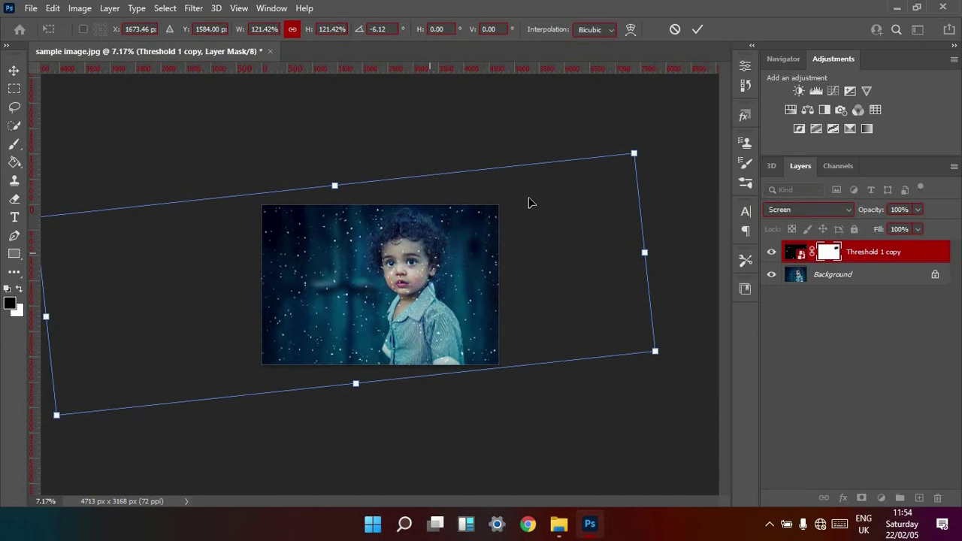
drag(646, 137, 601, 135)
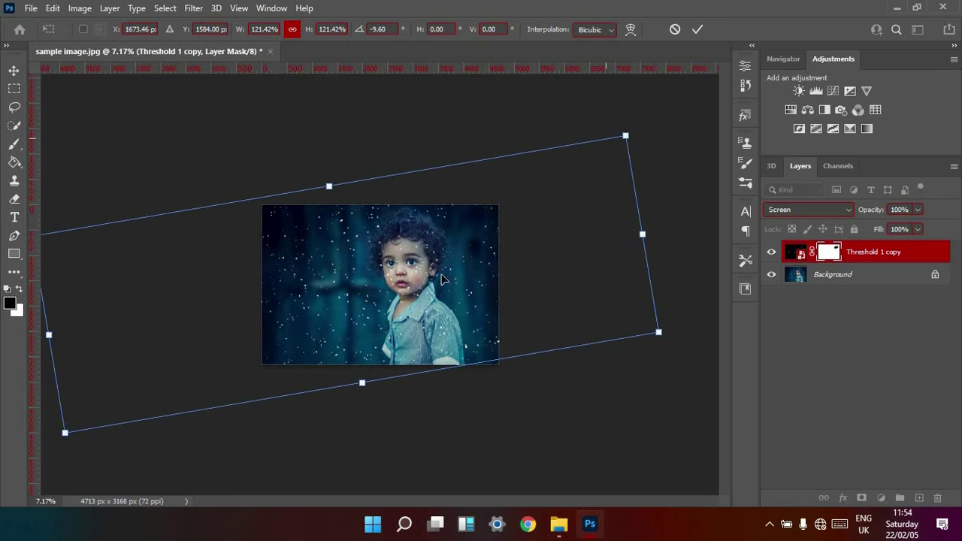
drag(437, 286, 441, 293)
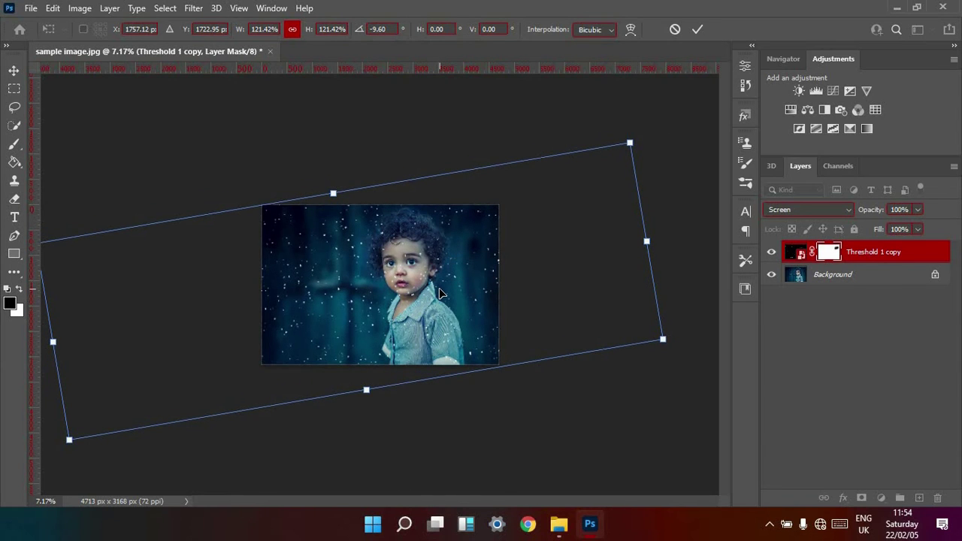
key(Up)
key(Up)
key(Up)
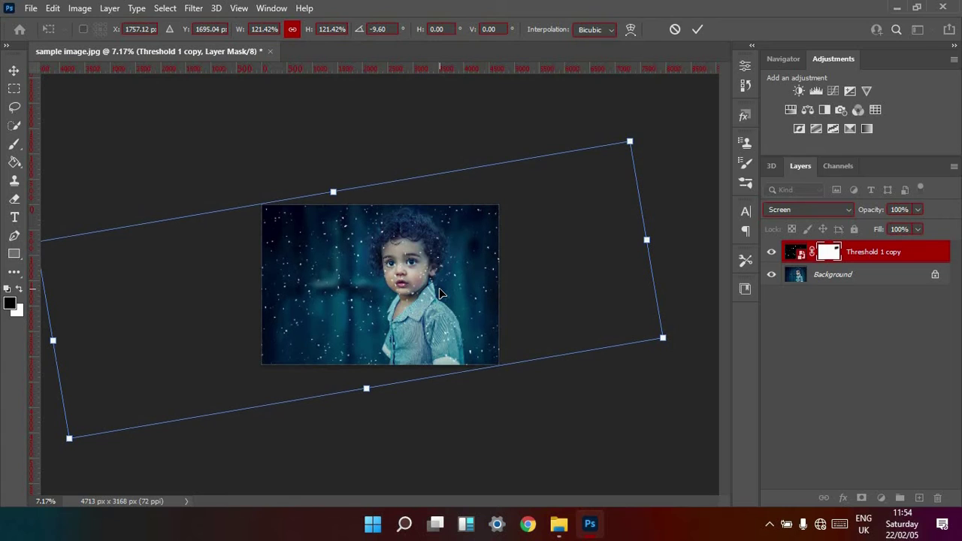
key(Return)
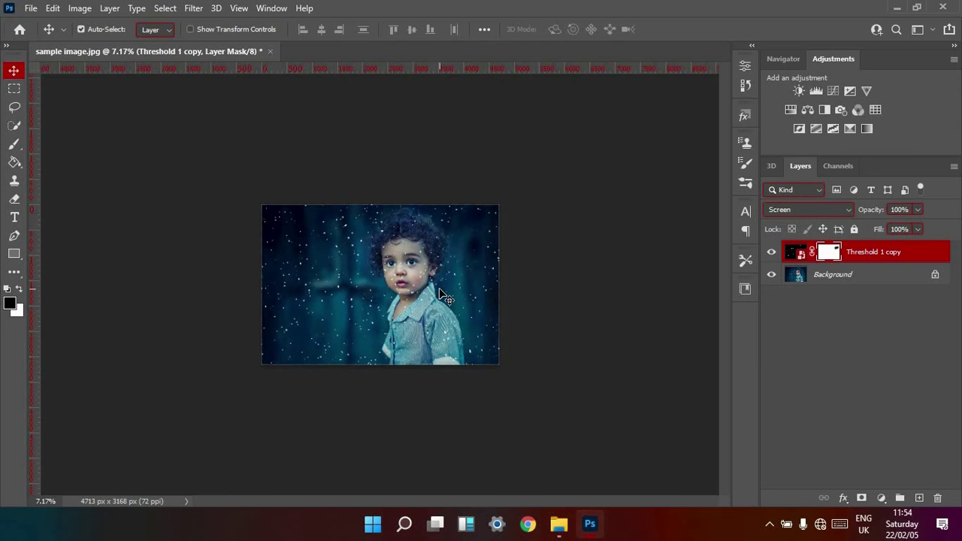
- Add a white solid color fill layer above the snow layer and convert it to a smart object
key(ctrl+0)
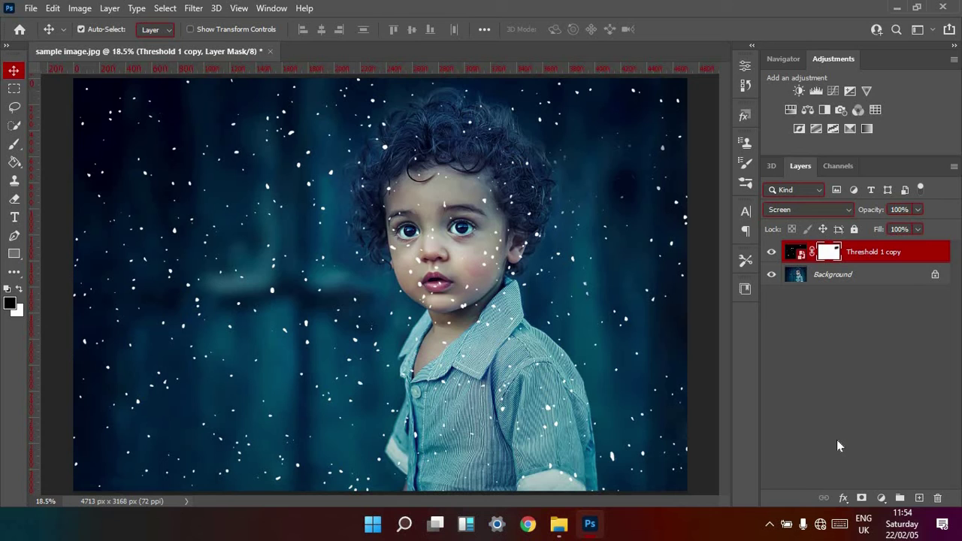
click(881, 498)
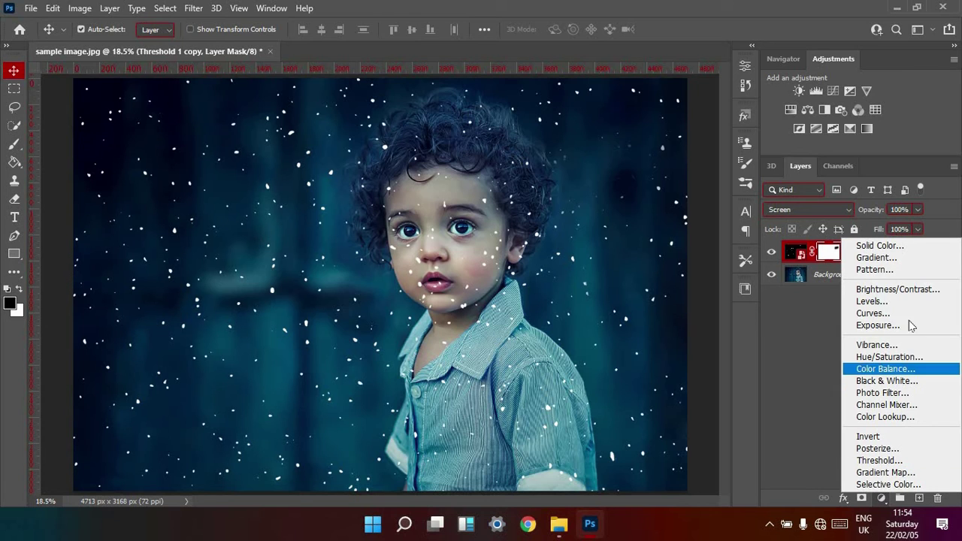
click(898, 248)
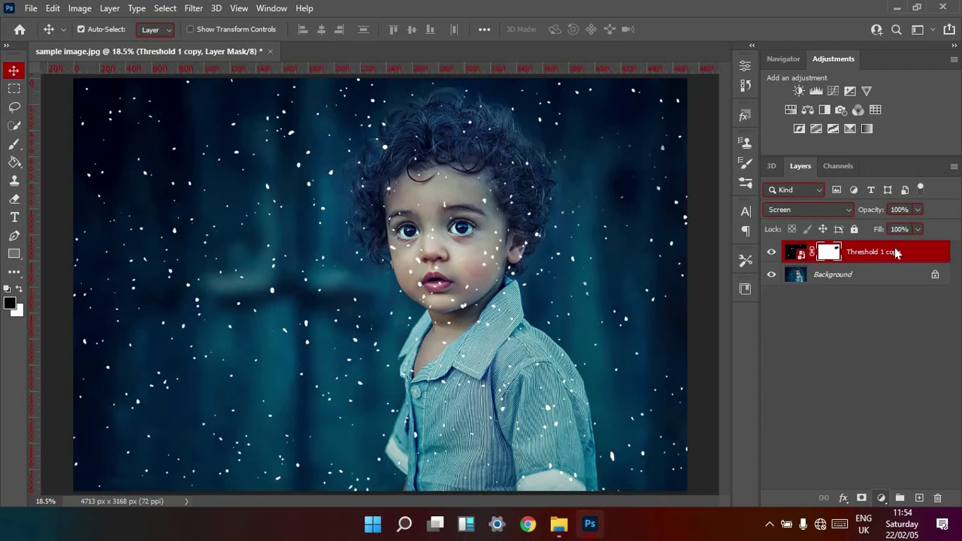
key(shift+alt+n)
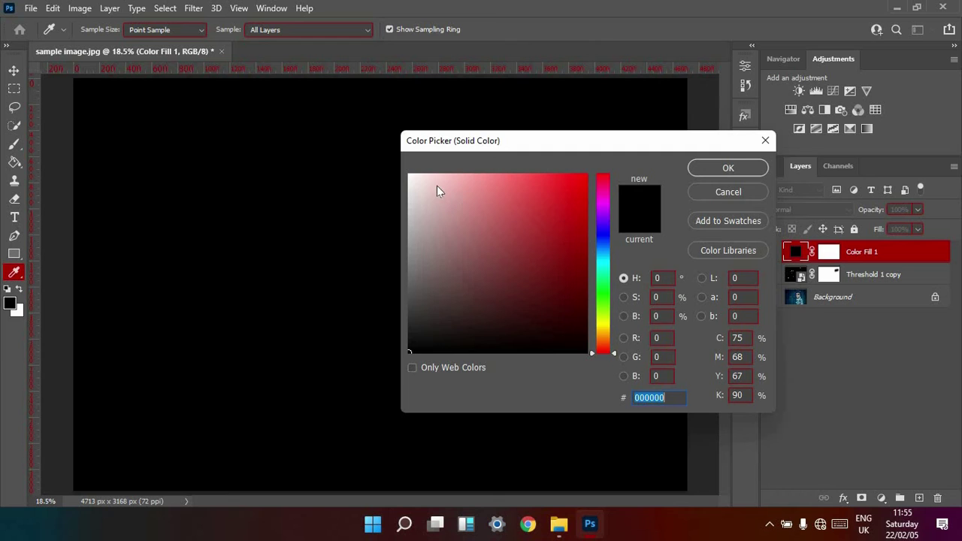
drag(472, 194, 404, 170)
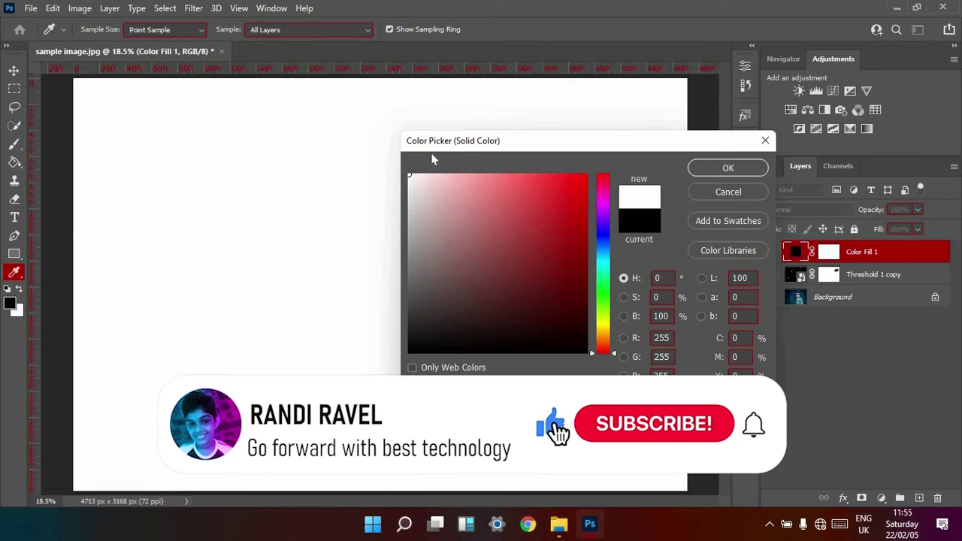
click(728, 170)
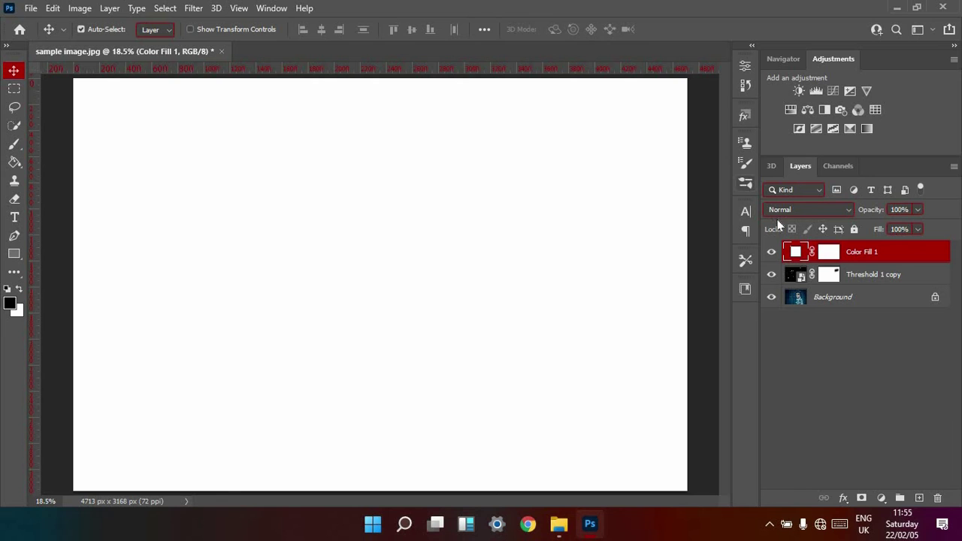
right_click(916, 256)
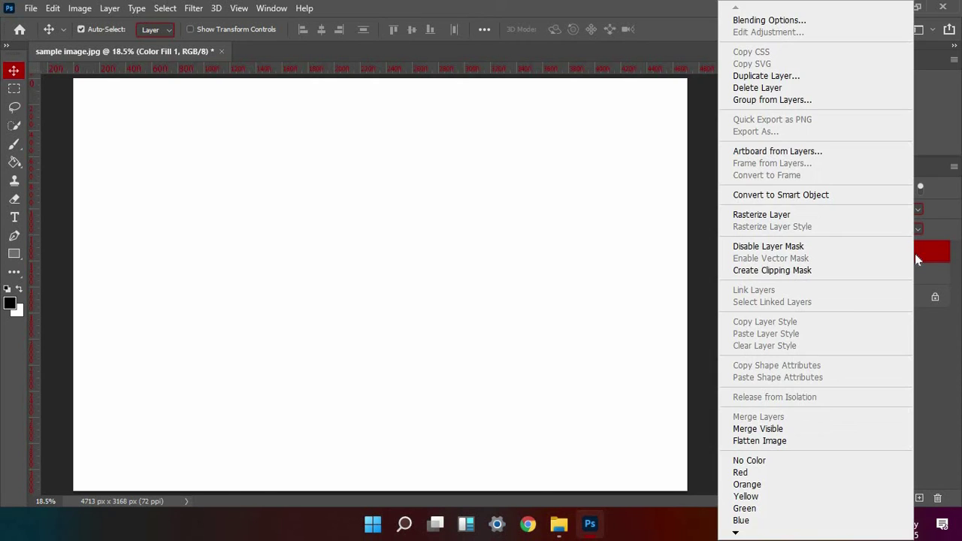
click(861, 196)
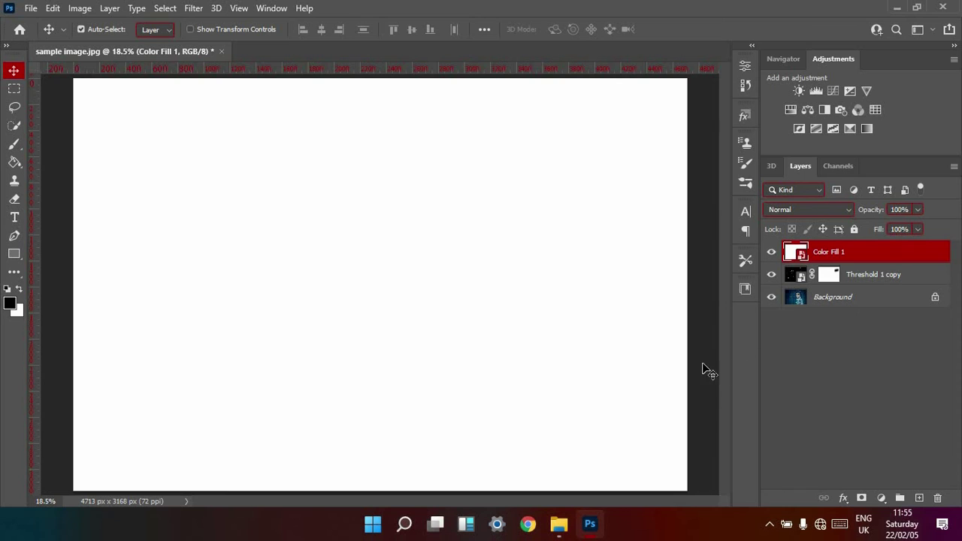
- Mask the white fill layer with a rectangular selection slightly inside the photo's edges and invert the mask to leave a white border
click(15, 90)
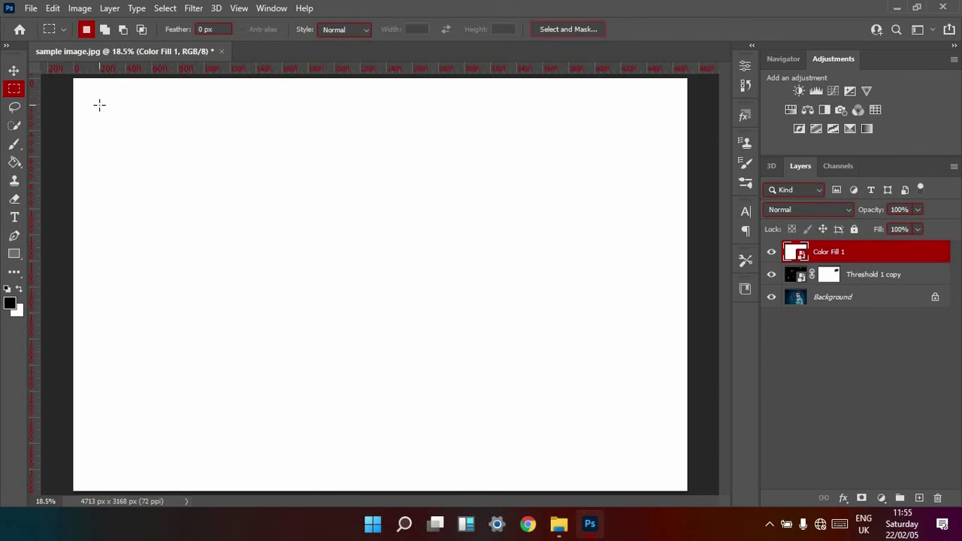
drag(99, 105, 662, 462)
click(663, 467)
click(862, 500)
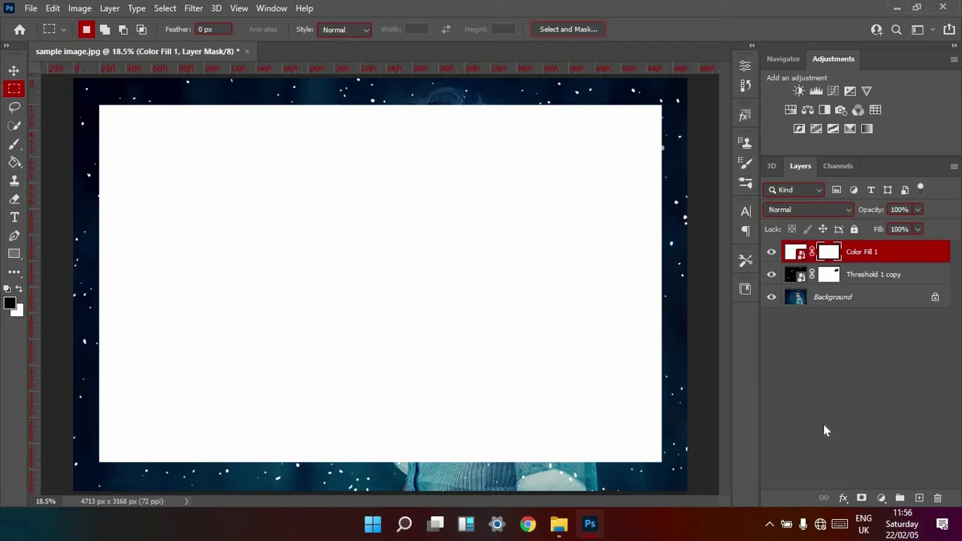
key(ctrl+i)
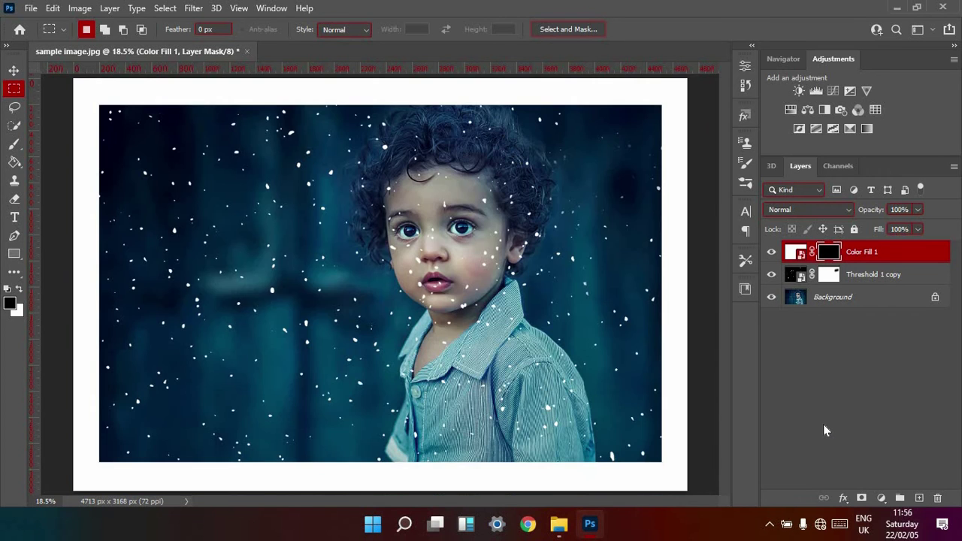
- Apply a Gaussian Blur with a 1000 px radius to the white fill layer's mask
click(14, 70)
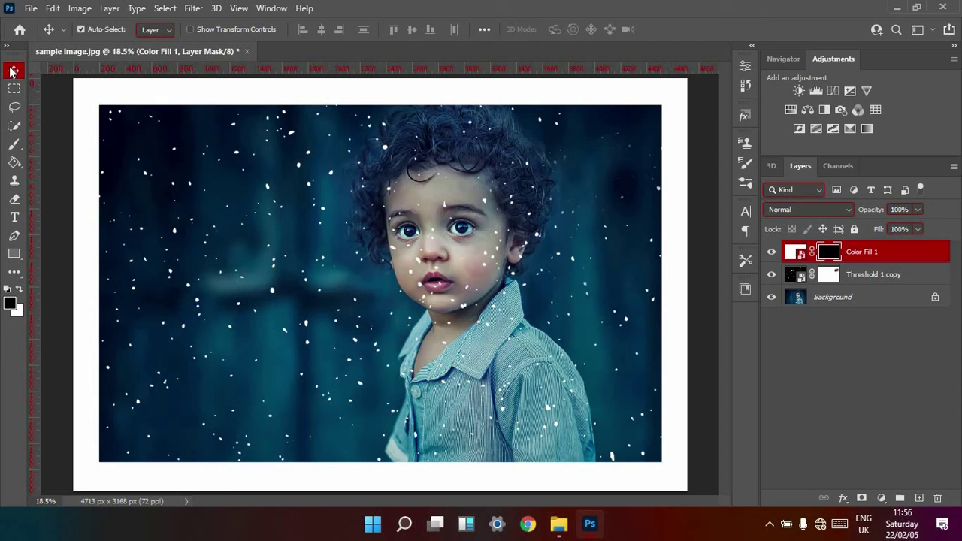
click(194, 7)
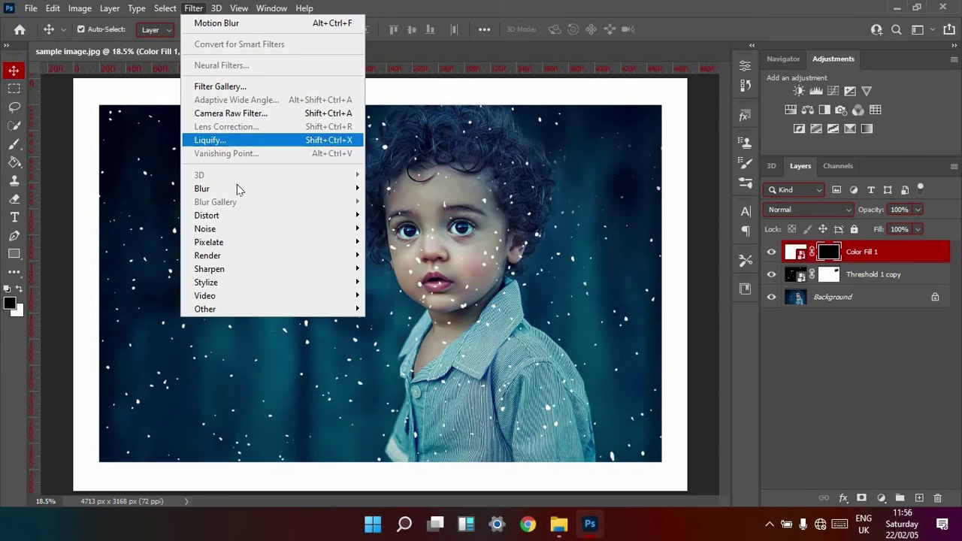
mouse_move(277, 189)
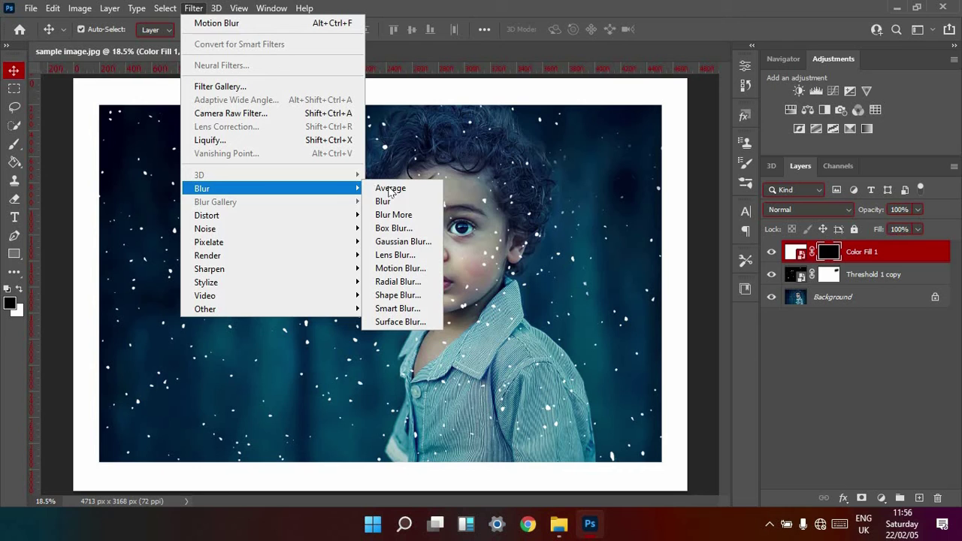
click(406, 239)
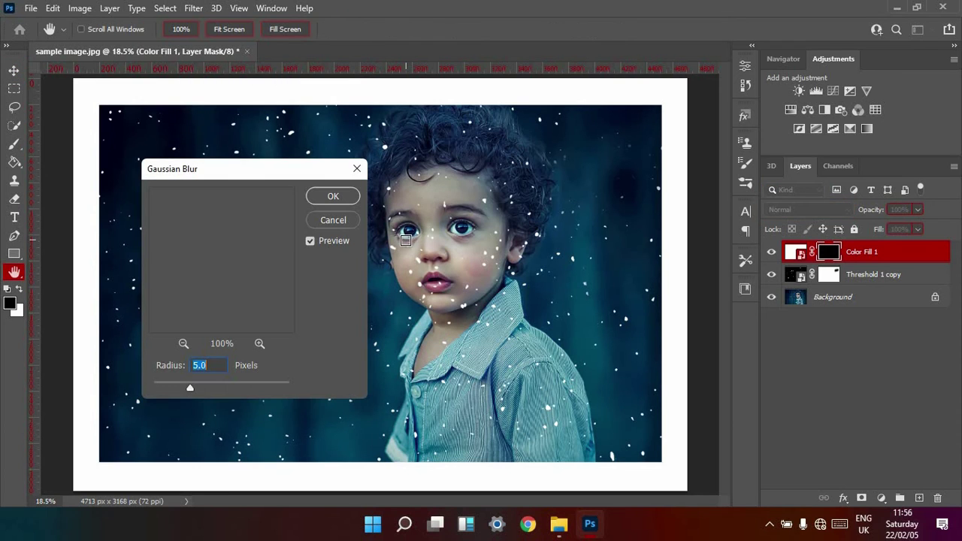
click(286, 387)
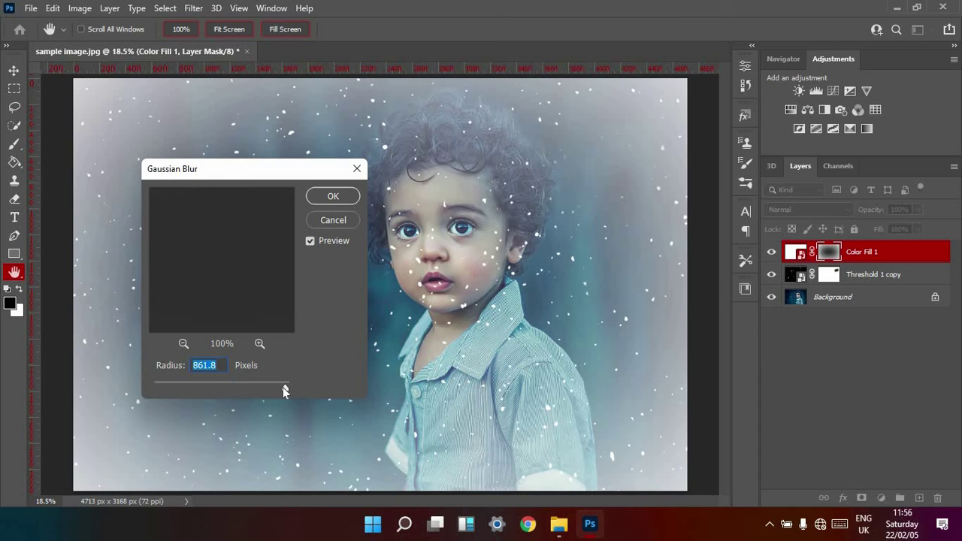
drag(284, 387, 289, 388)
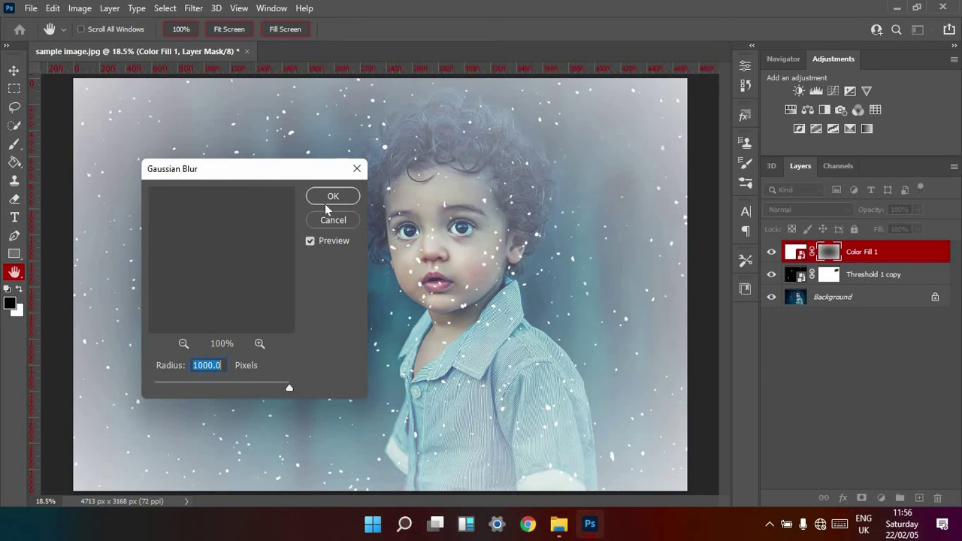
click(327, 198)
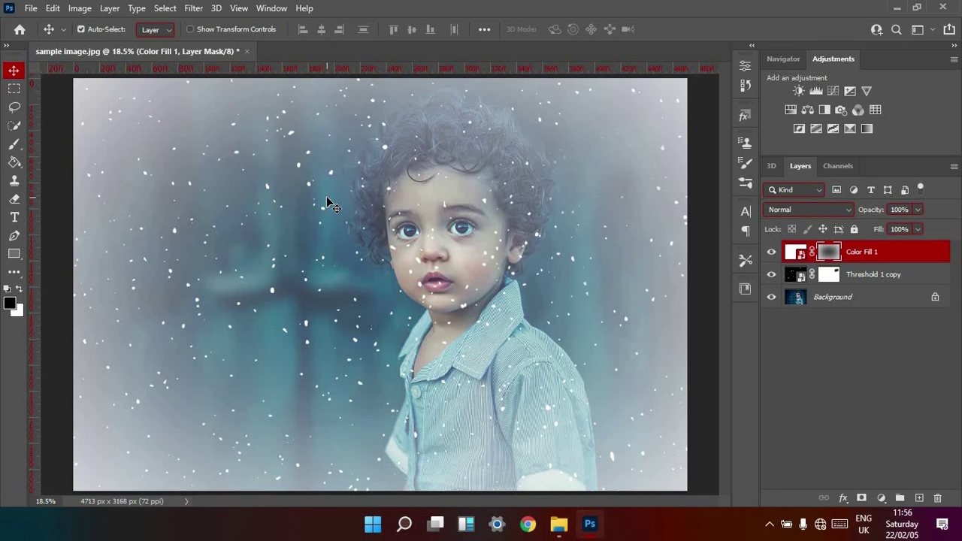
- Free-transform the white fill layer to about 110% so that it extends beyond the photo on all sides, and apply it
key(ctrl)
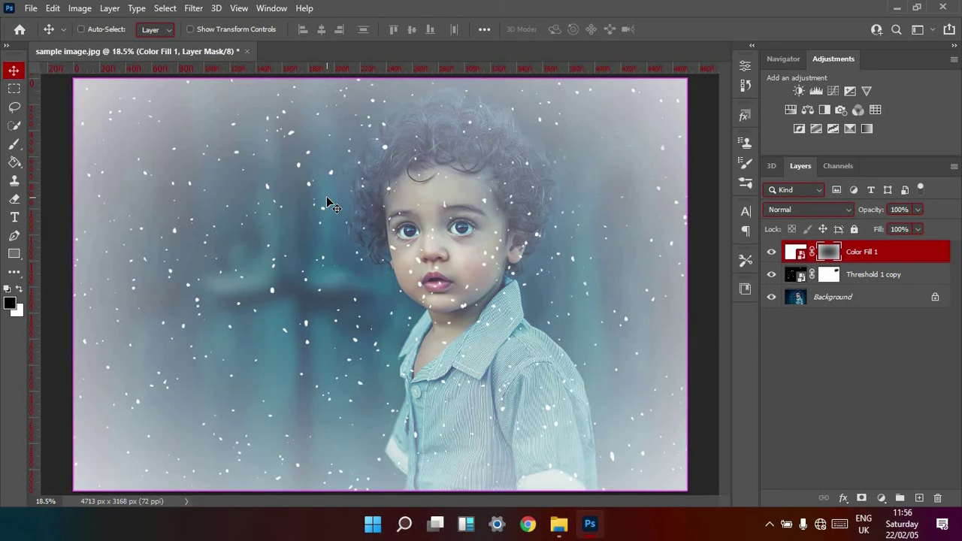
key(ctrl+minus)
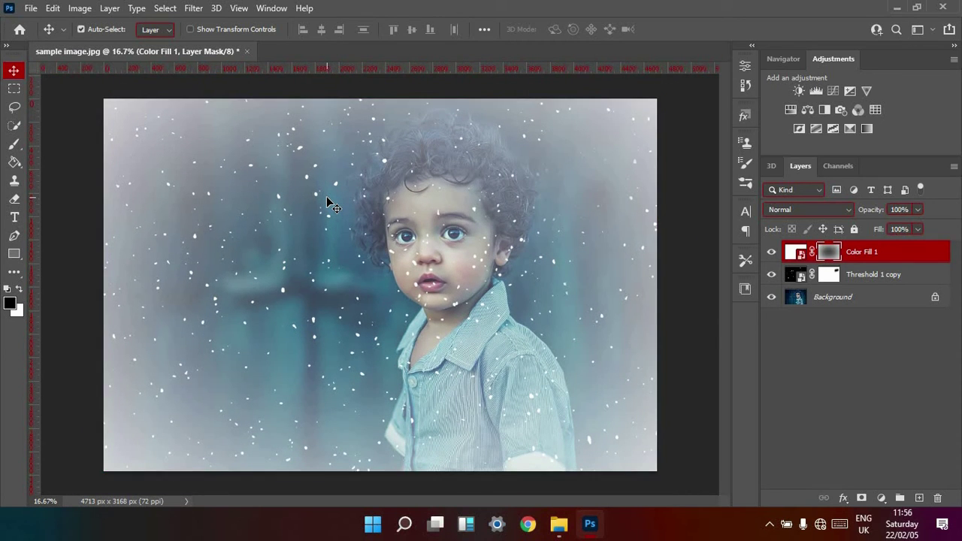
key(ctrl+t)
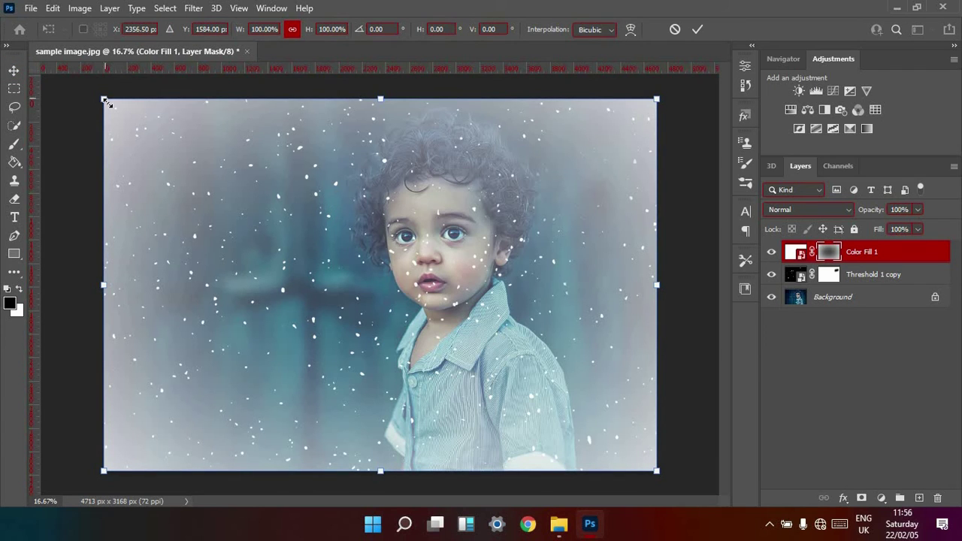
drag(103, 98, 79, 82)
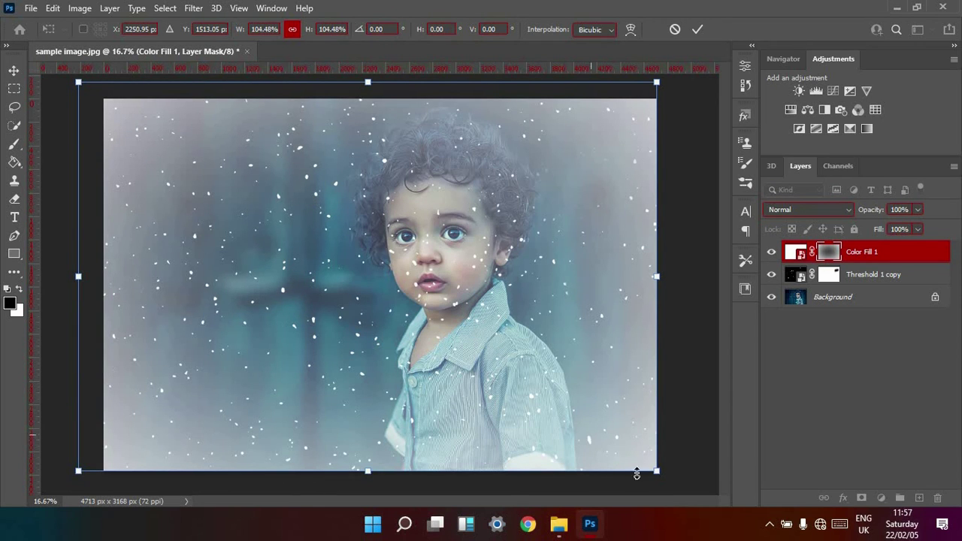
drag(656, 470, 700, 488)
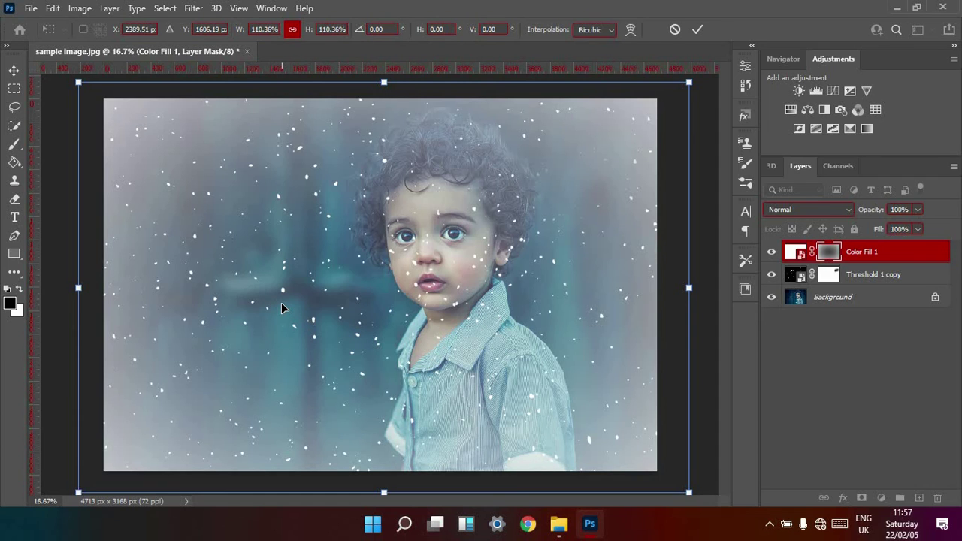
key(Return)
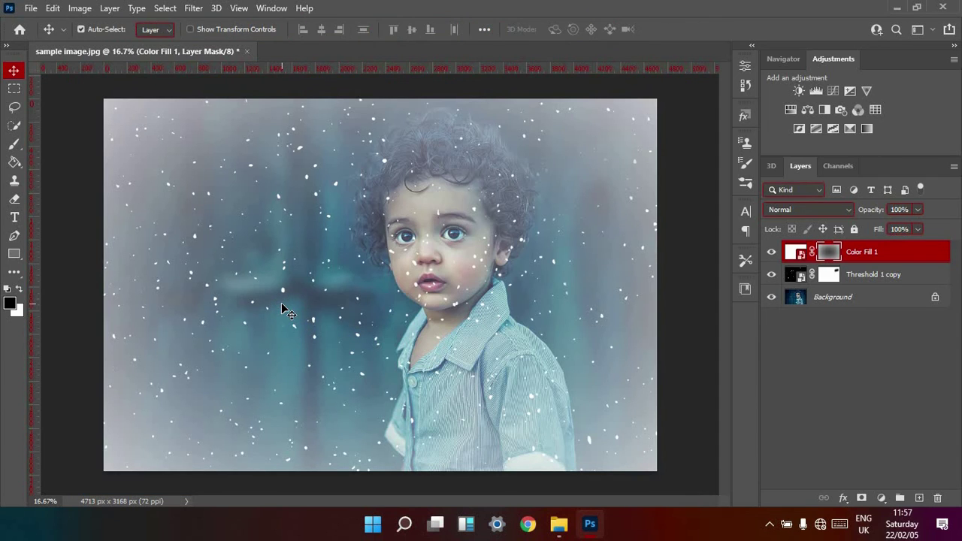
key(ctrl+0)
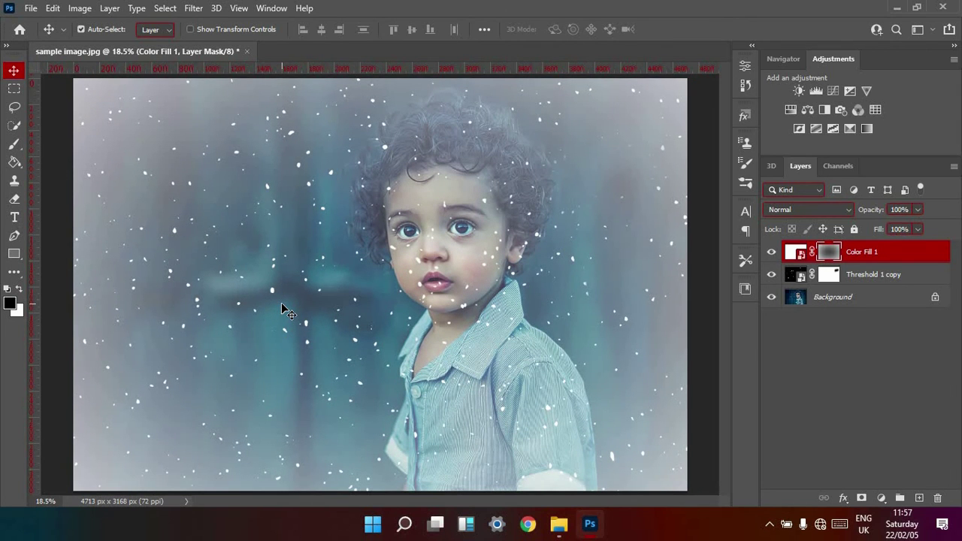
- Save the document as sample image.psd in the "How to add snow effect to our image in photoshop" folder with Maximize Compatibility on
key(ctrl)
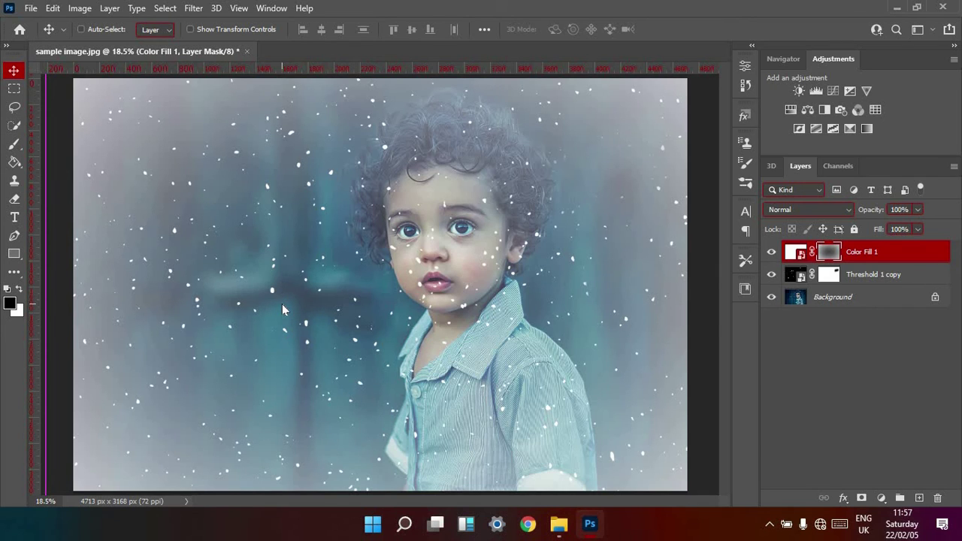
key(ctrl+shift+s)
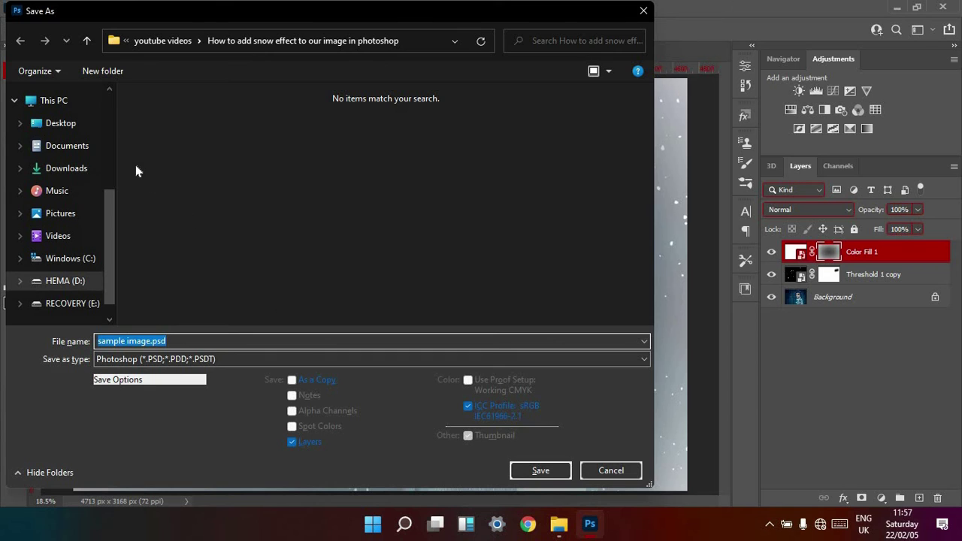
scroll(112, 114, up, 3)
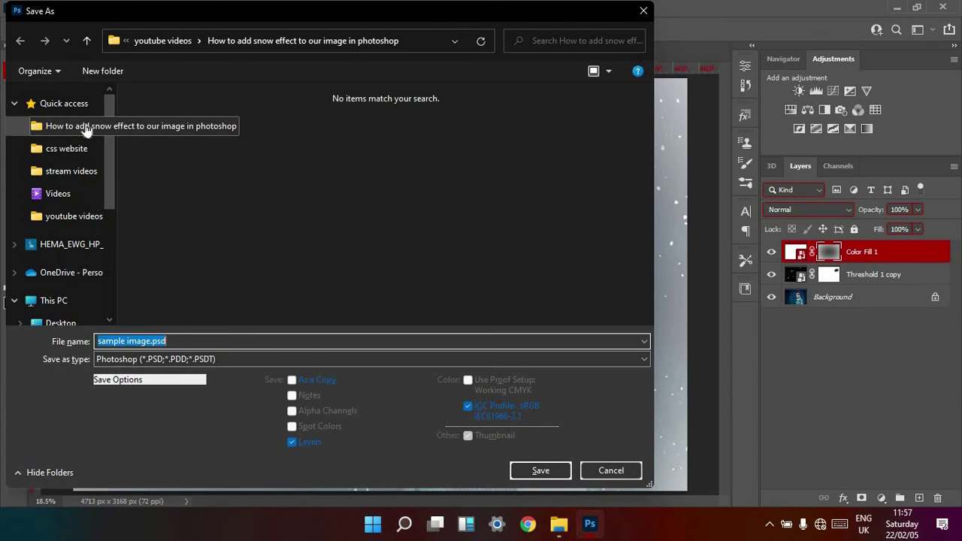
click(86, 130)
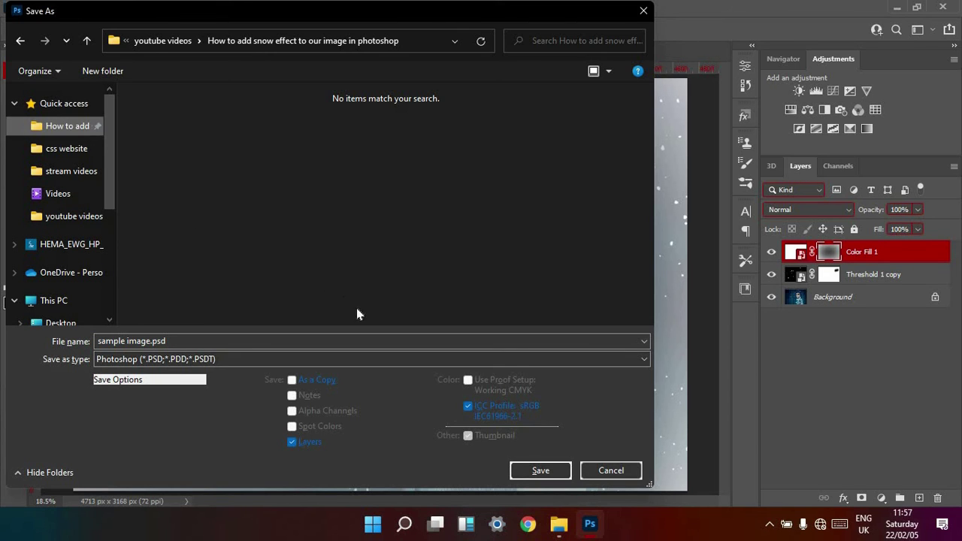
click(563, 476)
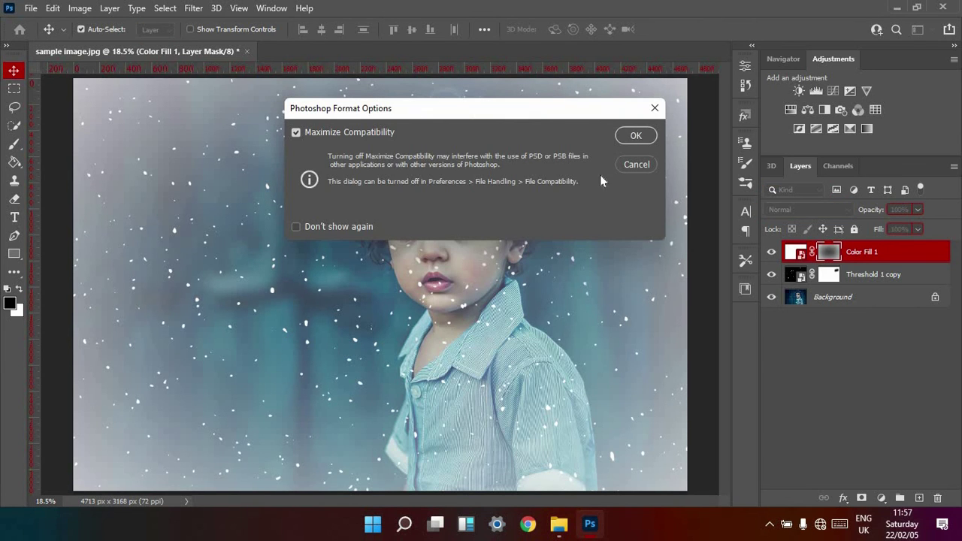
click(636, 136)
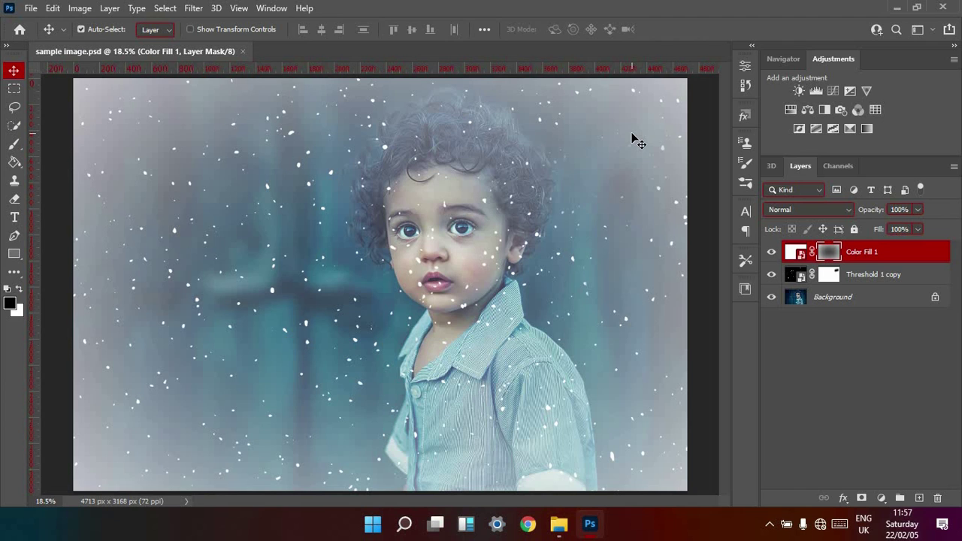
- Save a PNG copy named "final output" in the same folder with the large file size (fastest saving) option
key(ctrl)
key(ctrl+shift+s)
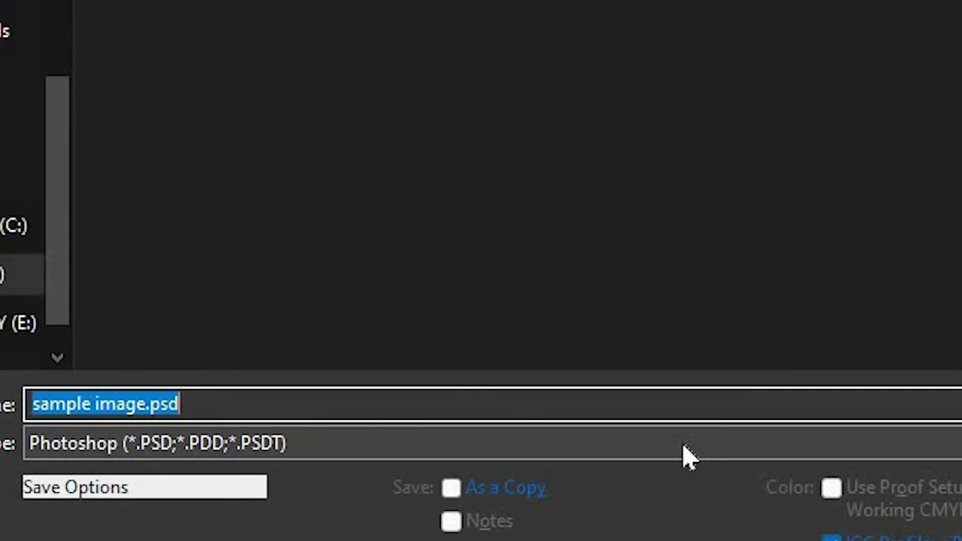
click(685, 451)
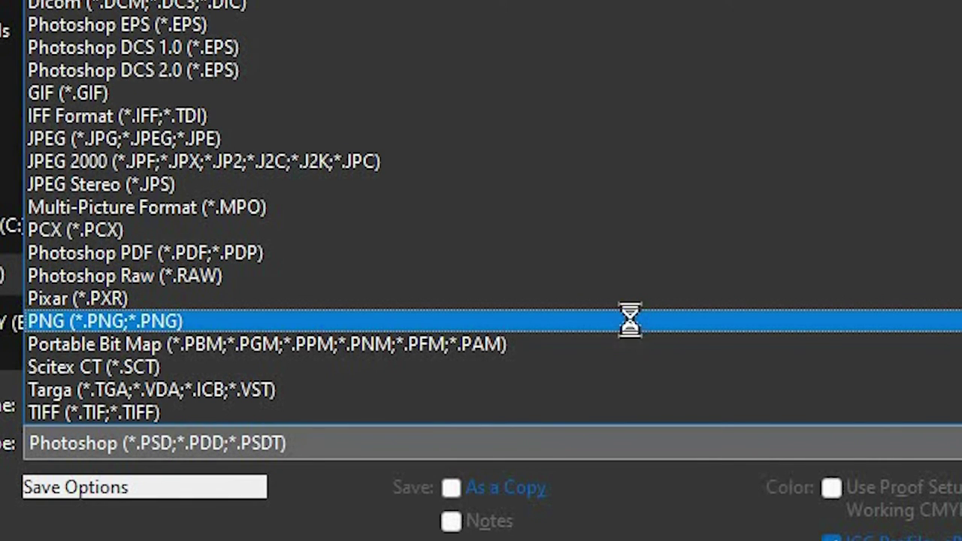
click(635, 323)
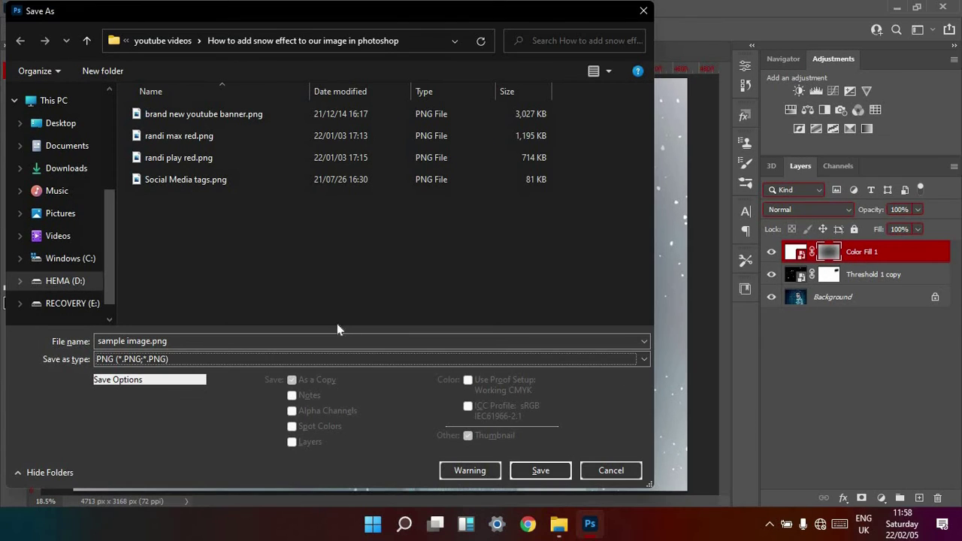
click(244, 341)
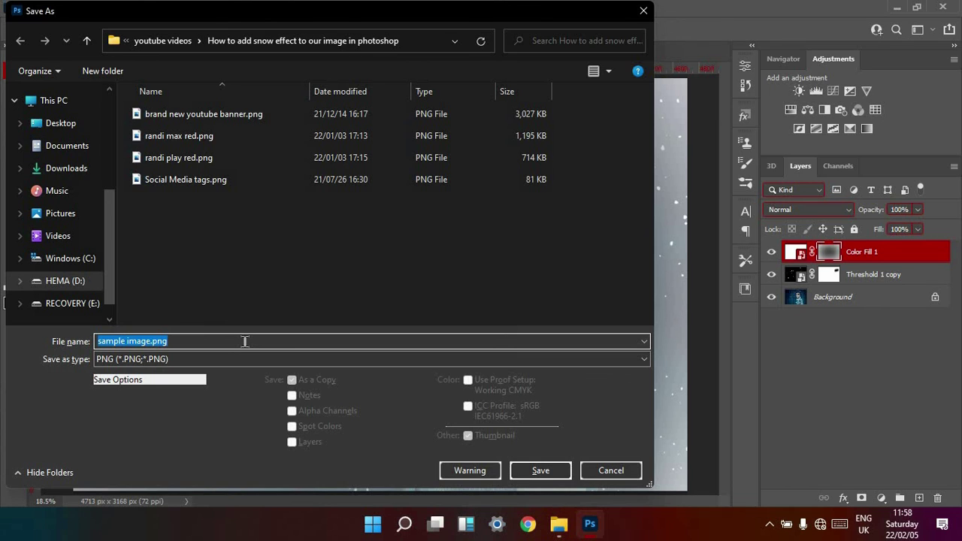
key(BackSpace)
text(final)
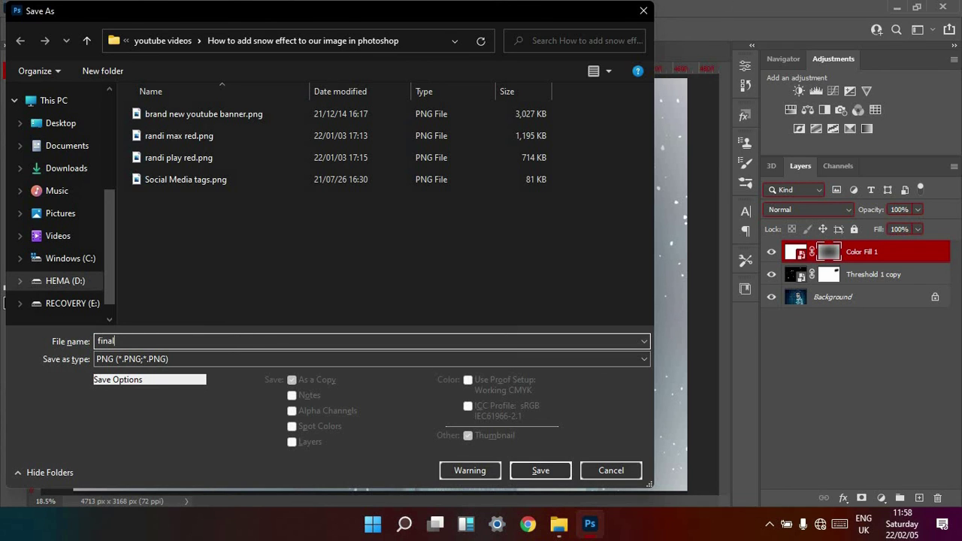
text( output)
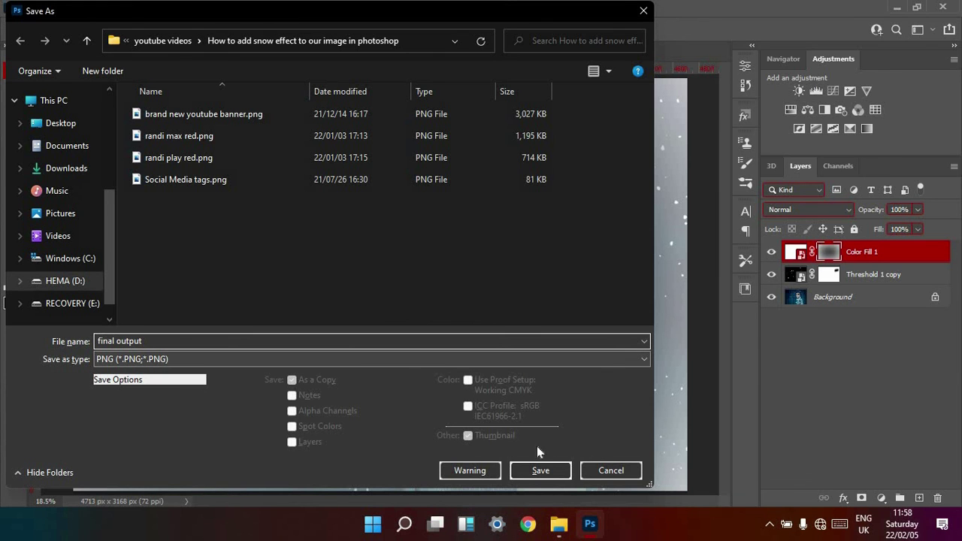
click(541, 470)
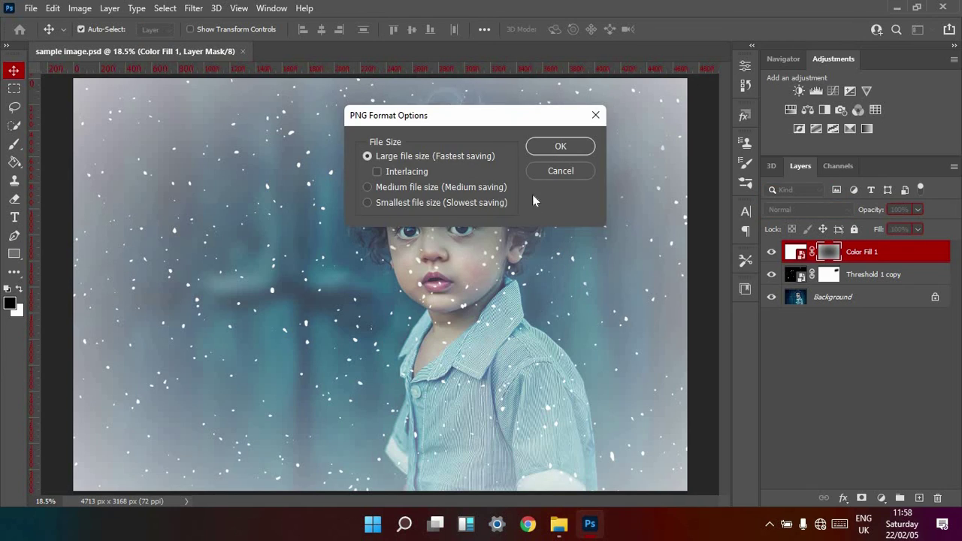
click(558, 147)
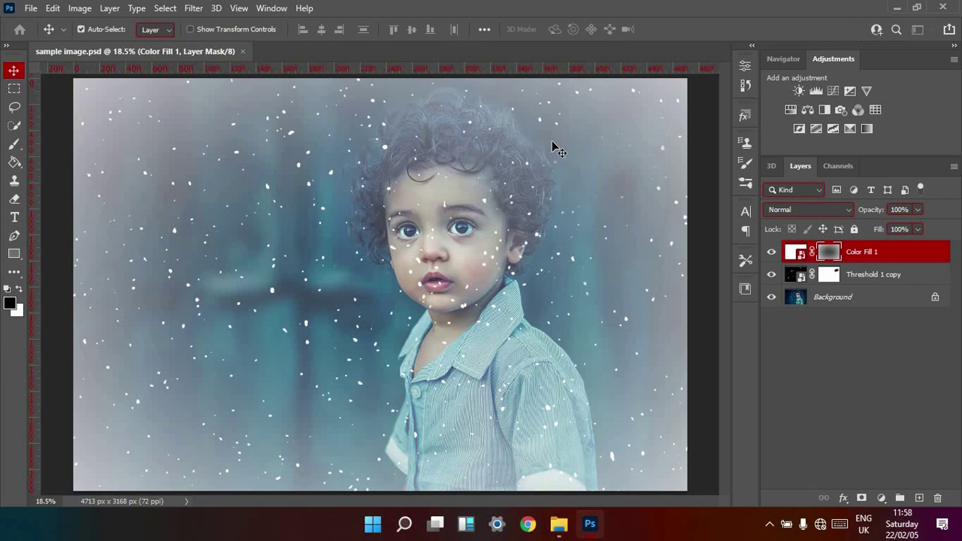